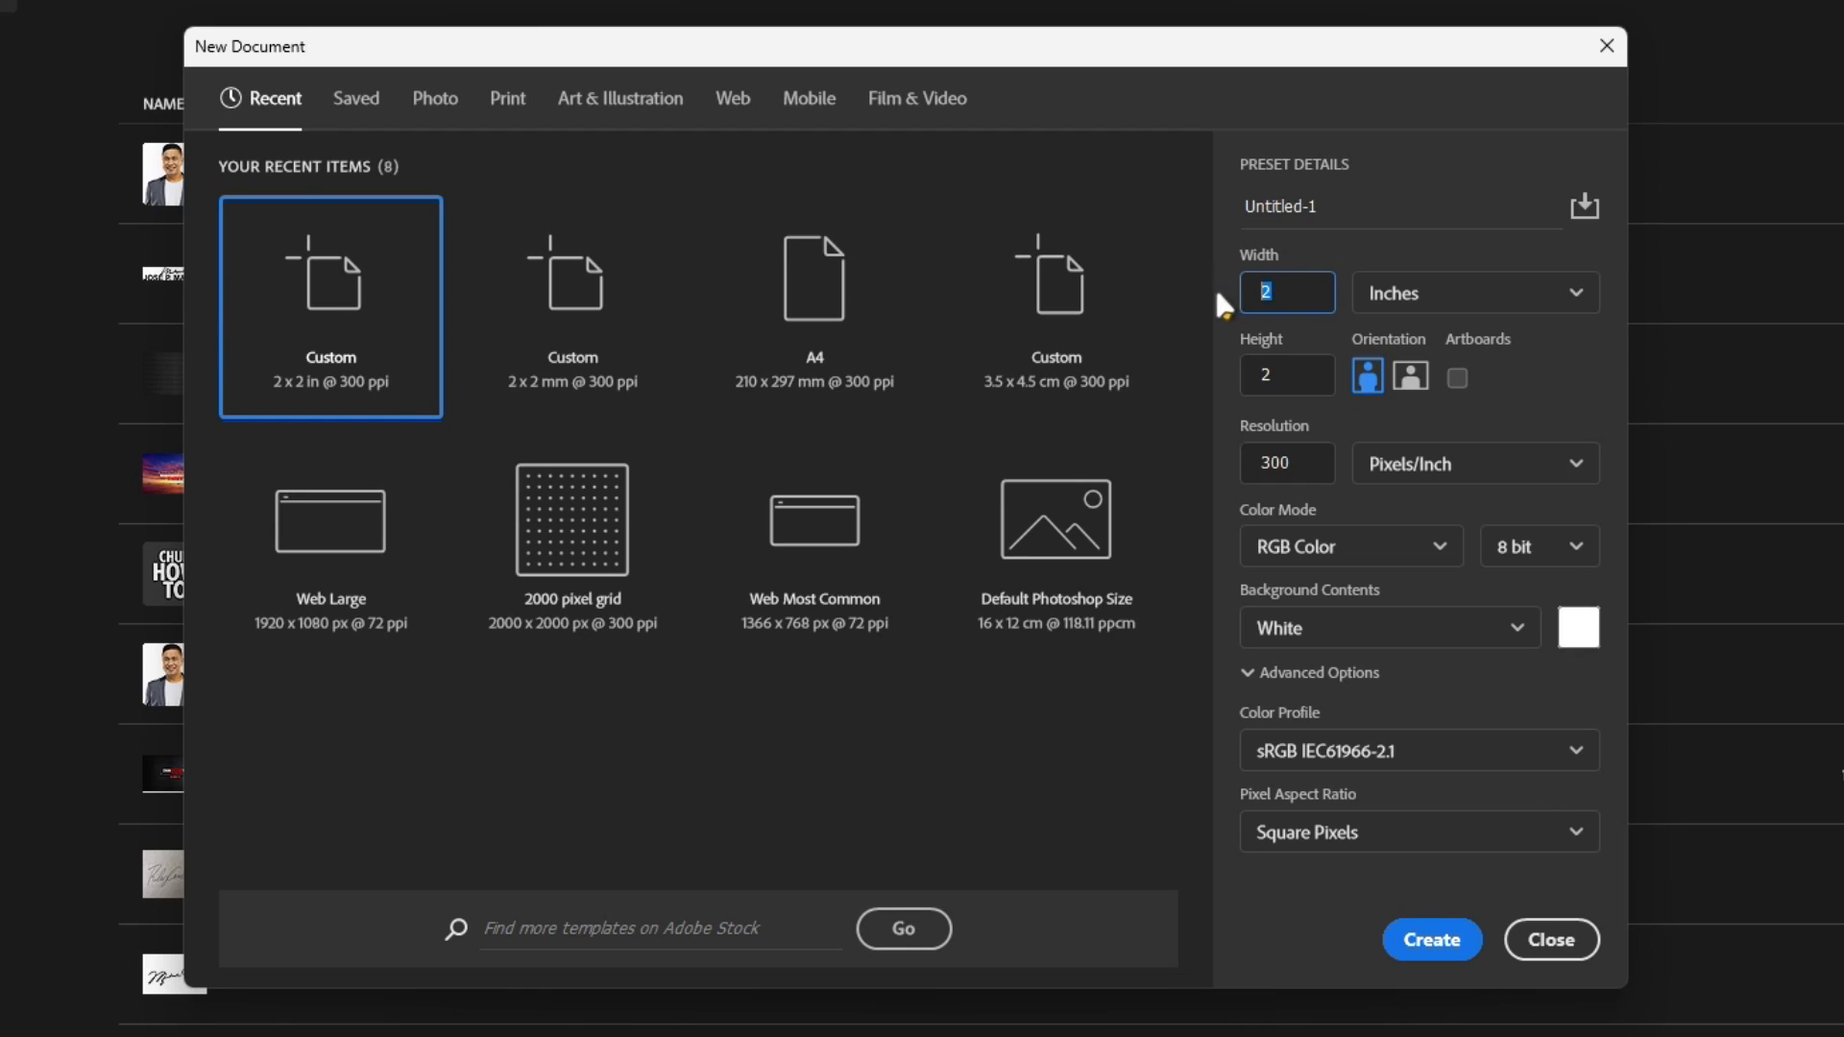
- Create a new 2 x 2 inch document at 300 pixels/inch in RGB Color with a white background
left_click(1270, 373)
left_click(1287, 467)
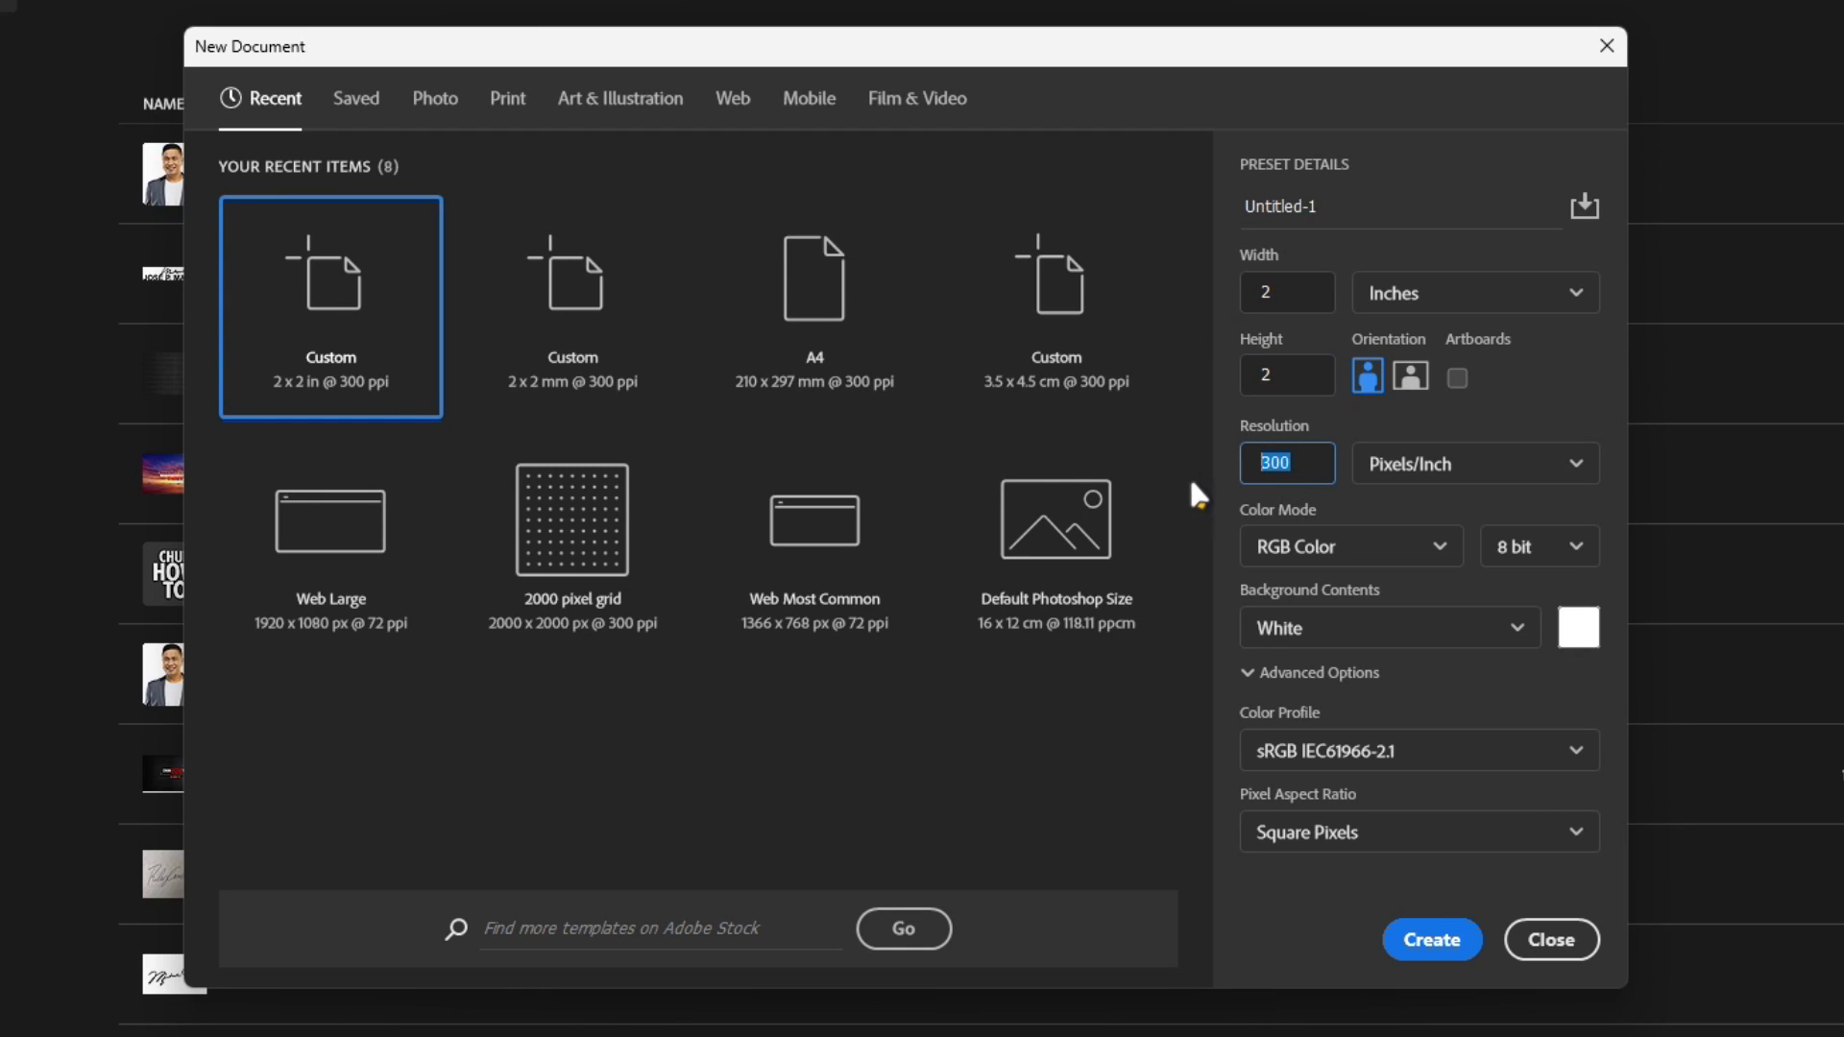
left_click(1479, 288)
left_click(1484, 290)
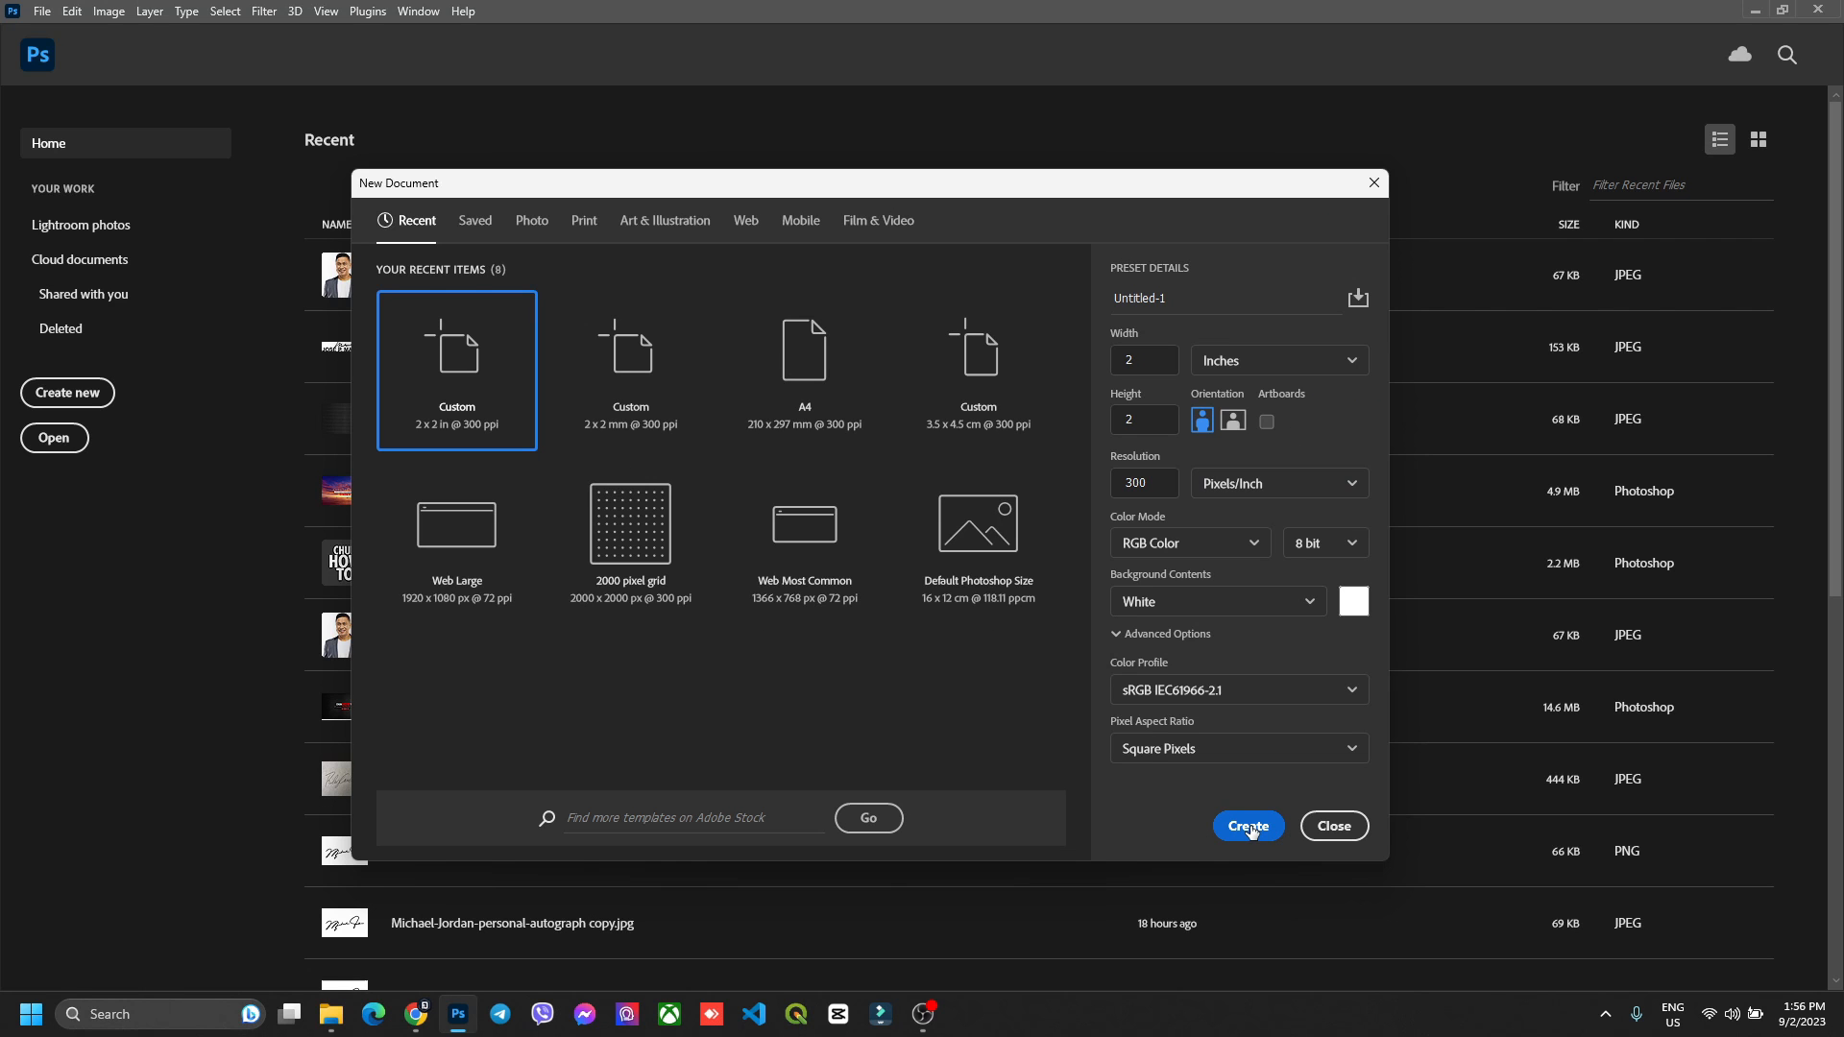
left_click(1432, 939)
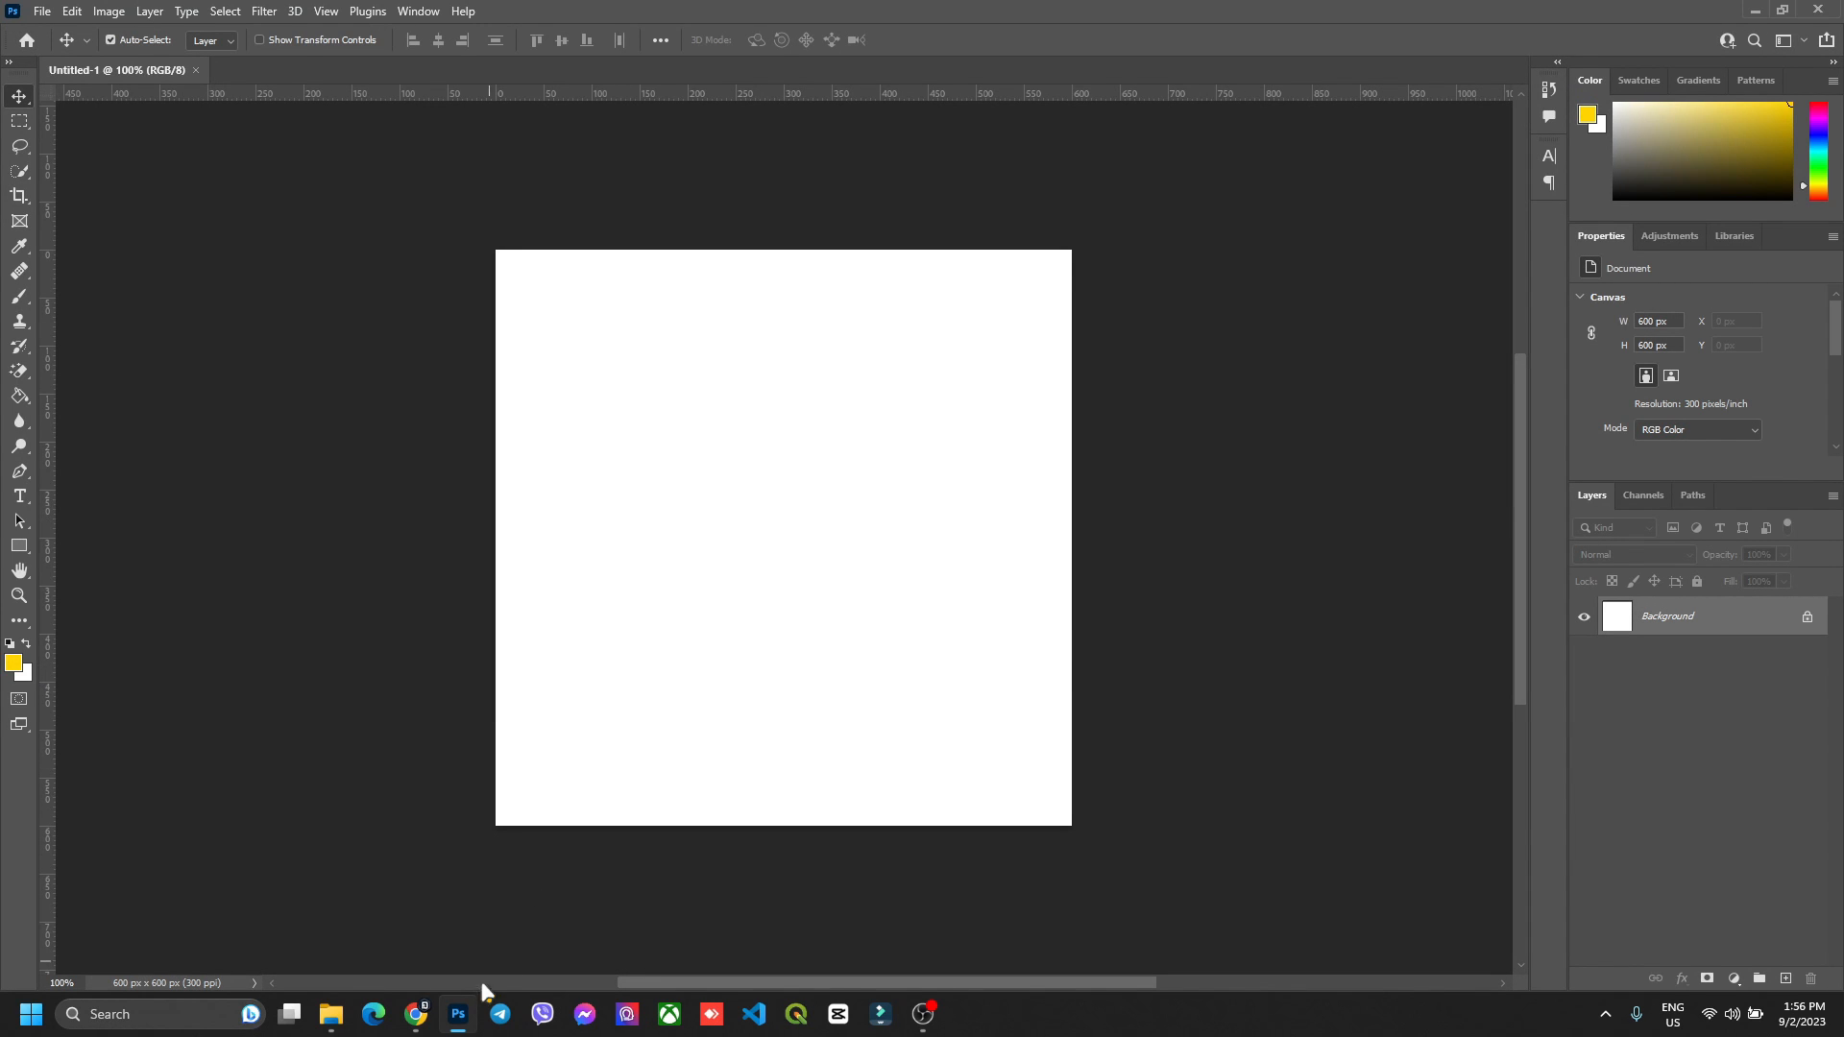
- Place the headless suit image from the file folder into the document and move it down so the suit fills the lower part of the canvas
left_click(331, 1014)
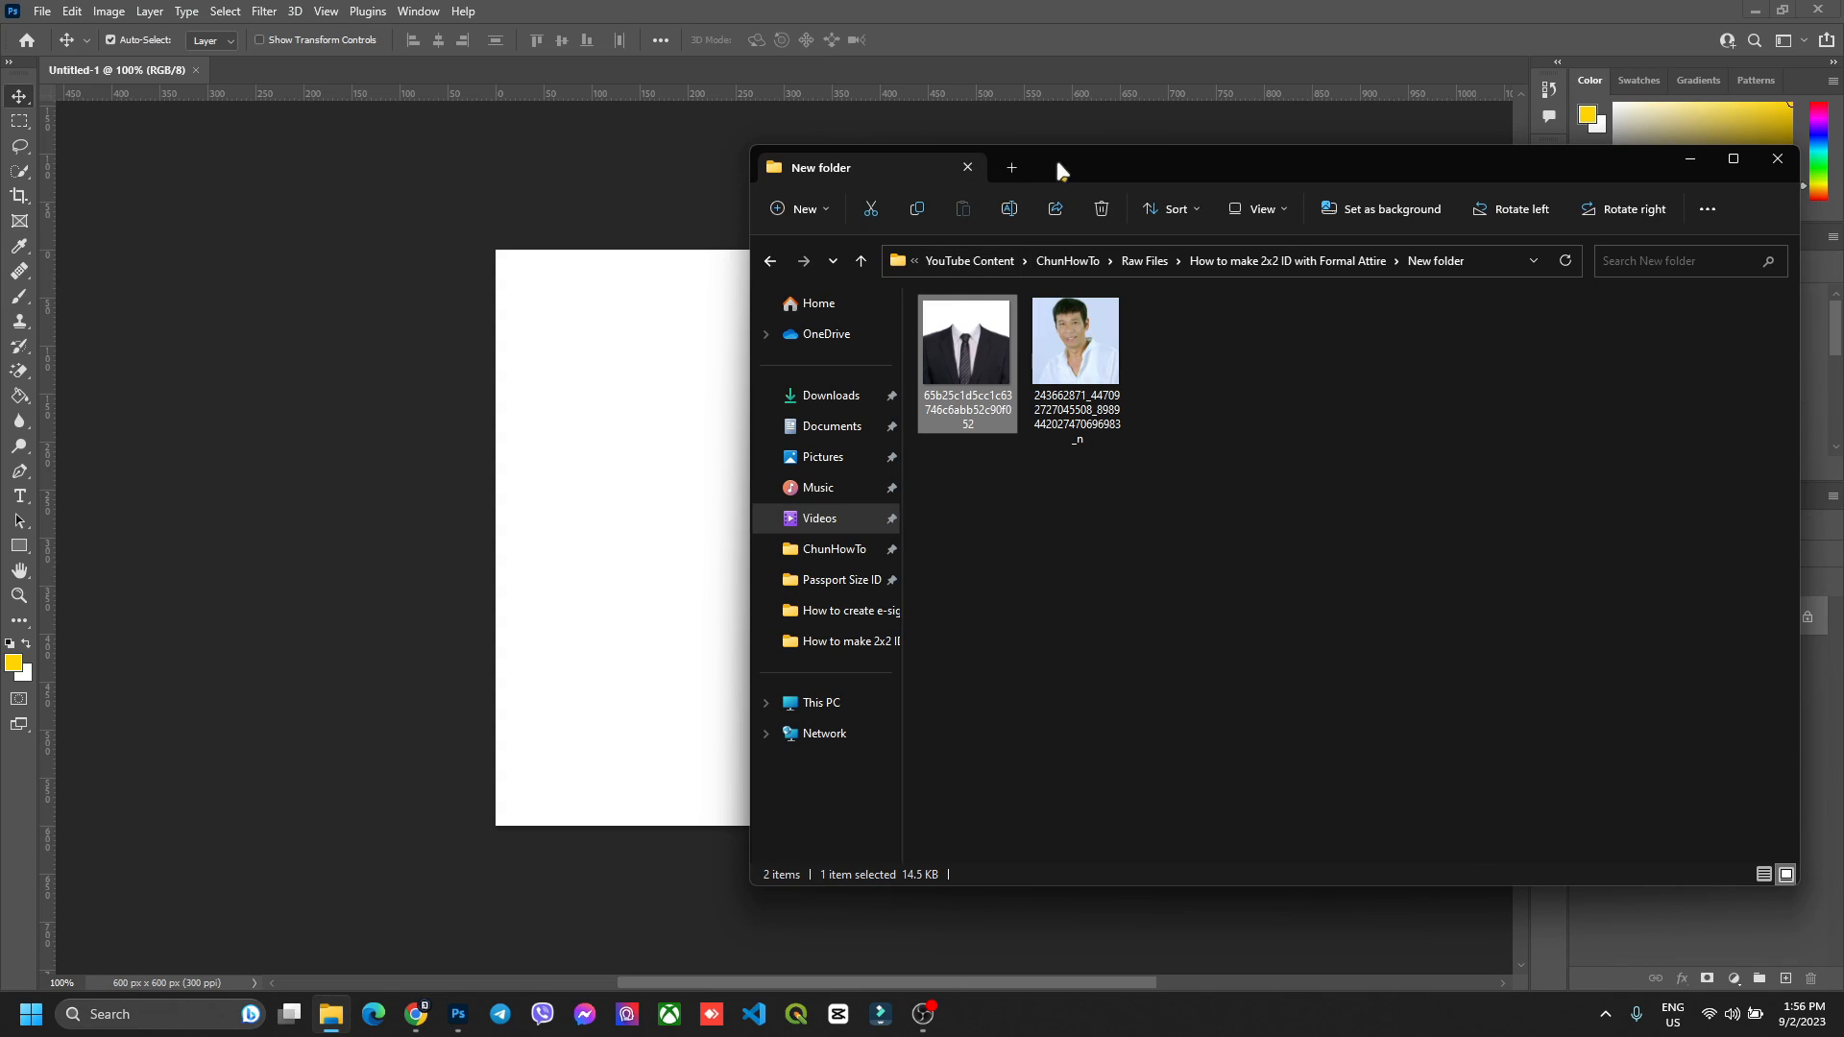
left_click_drag(1057, 169, 1284, 171)
left_click_drag(1188, 385, 759, 499)
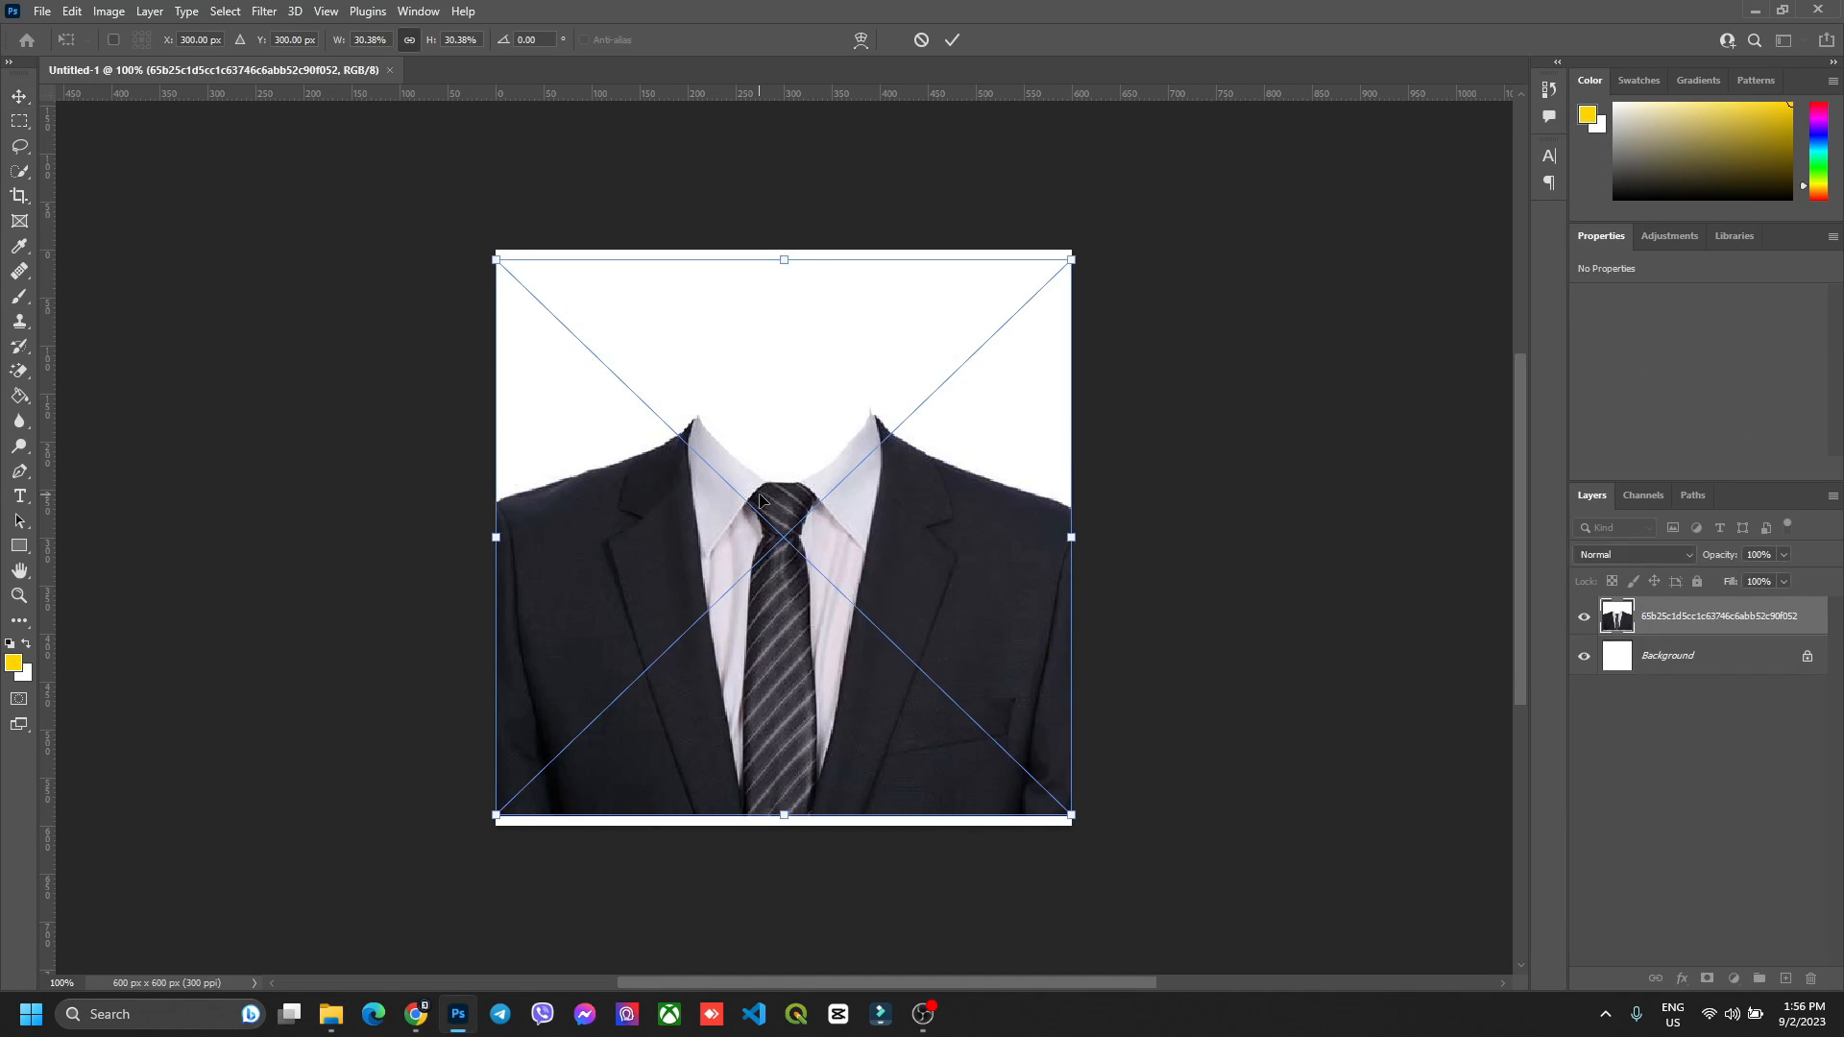
left_click_drag(798, 381, 797, 393)
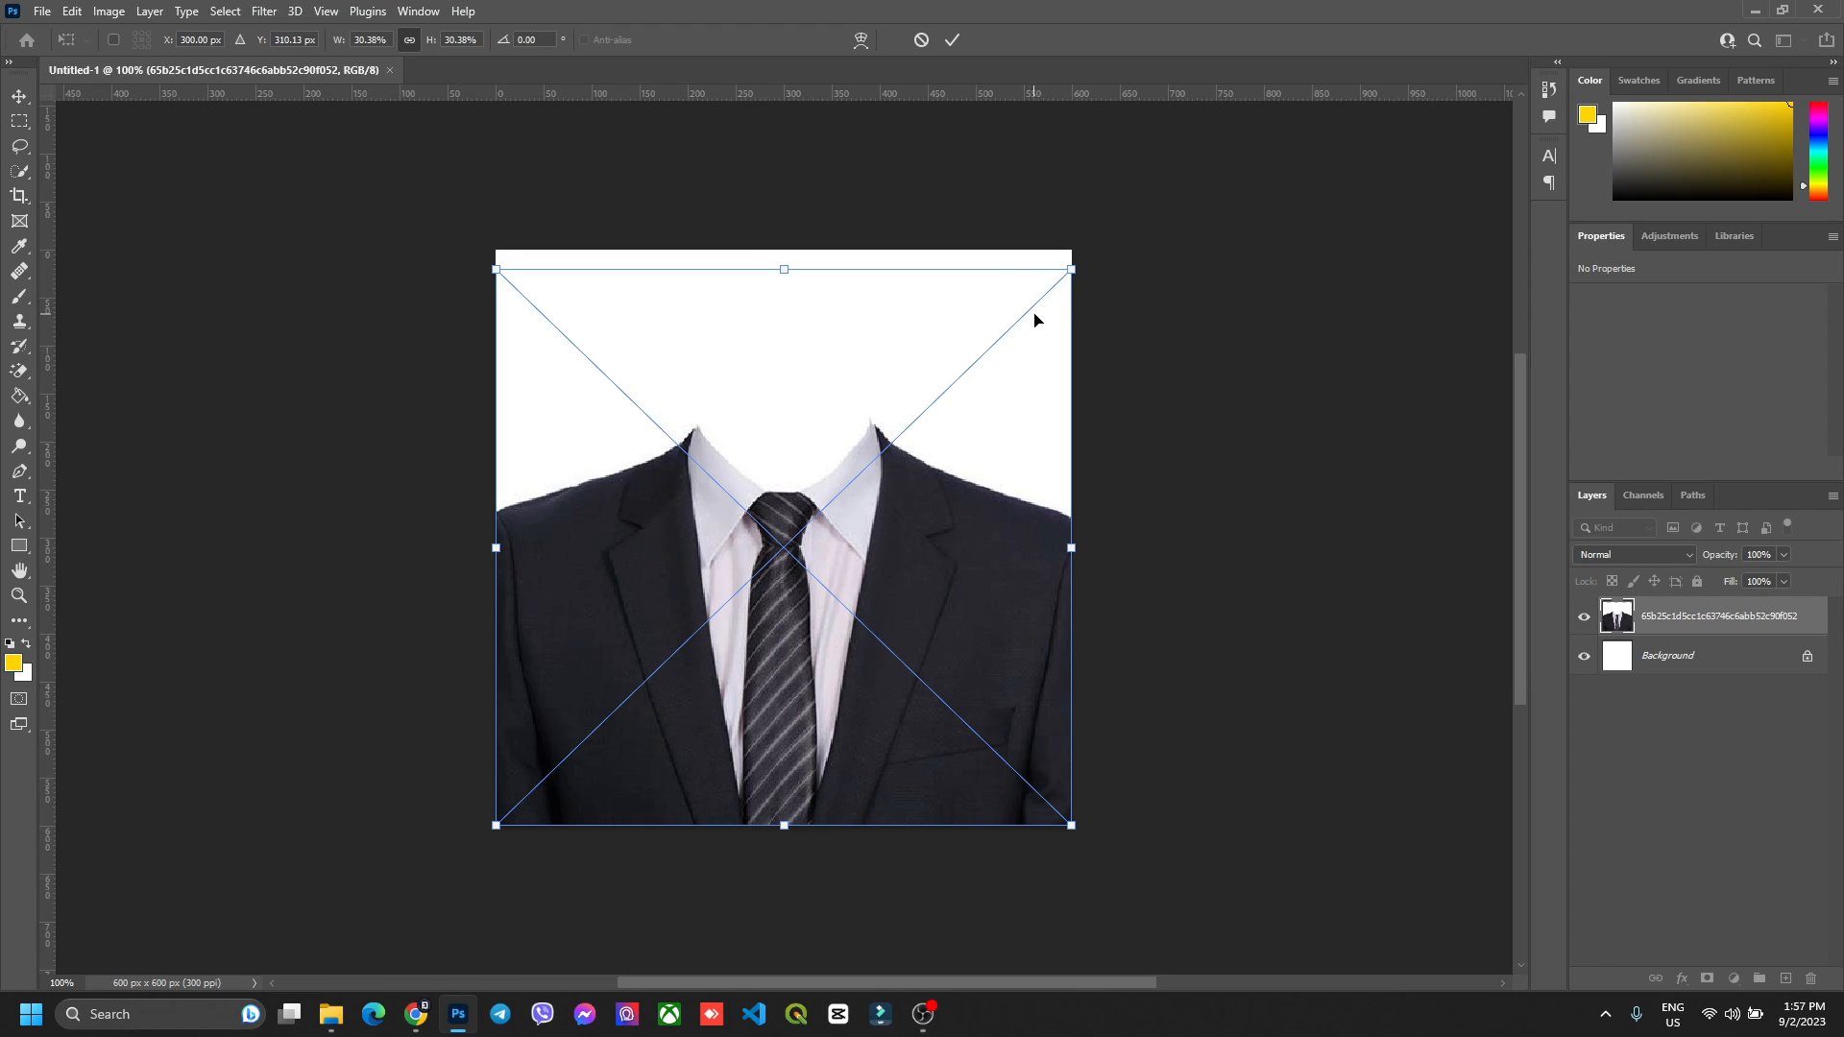
key("Return")
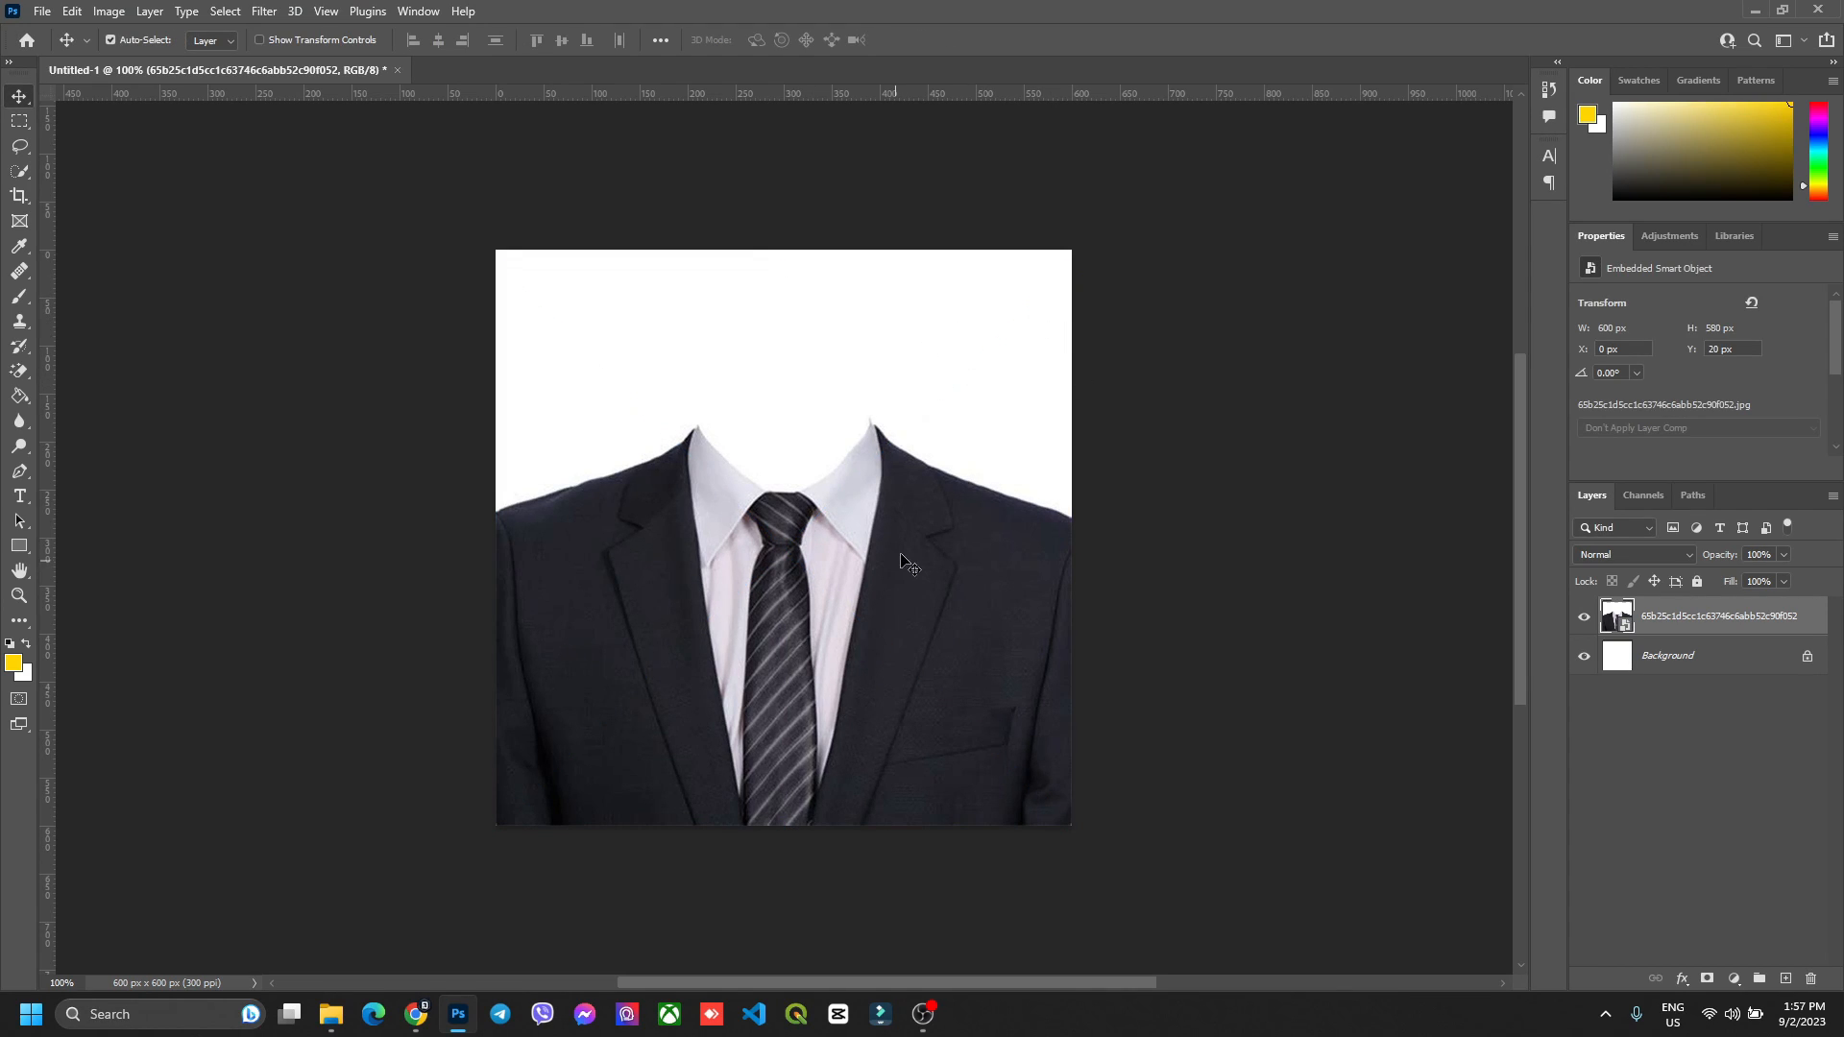
left_click_drag(903, 528, 909, 664)
- Select the suit as the subject and mask out its surroundings with a layer mask
left_click(19, 172)
left_click(555, 40)
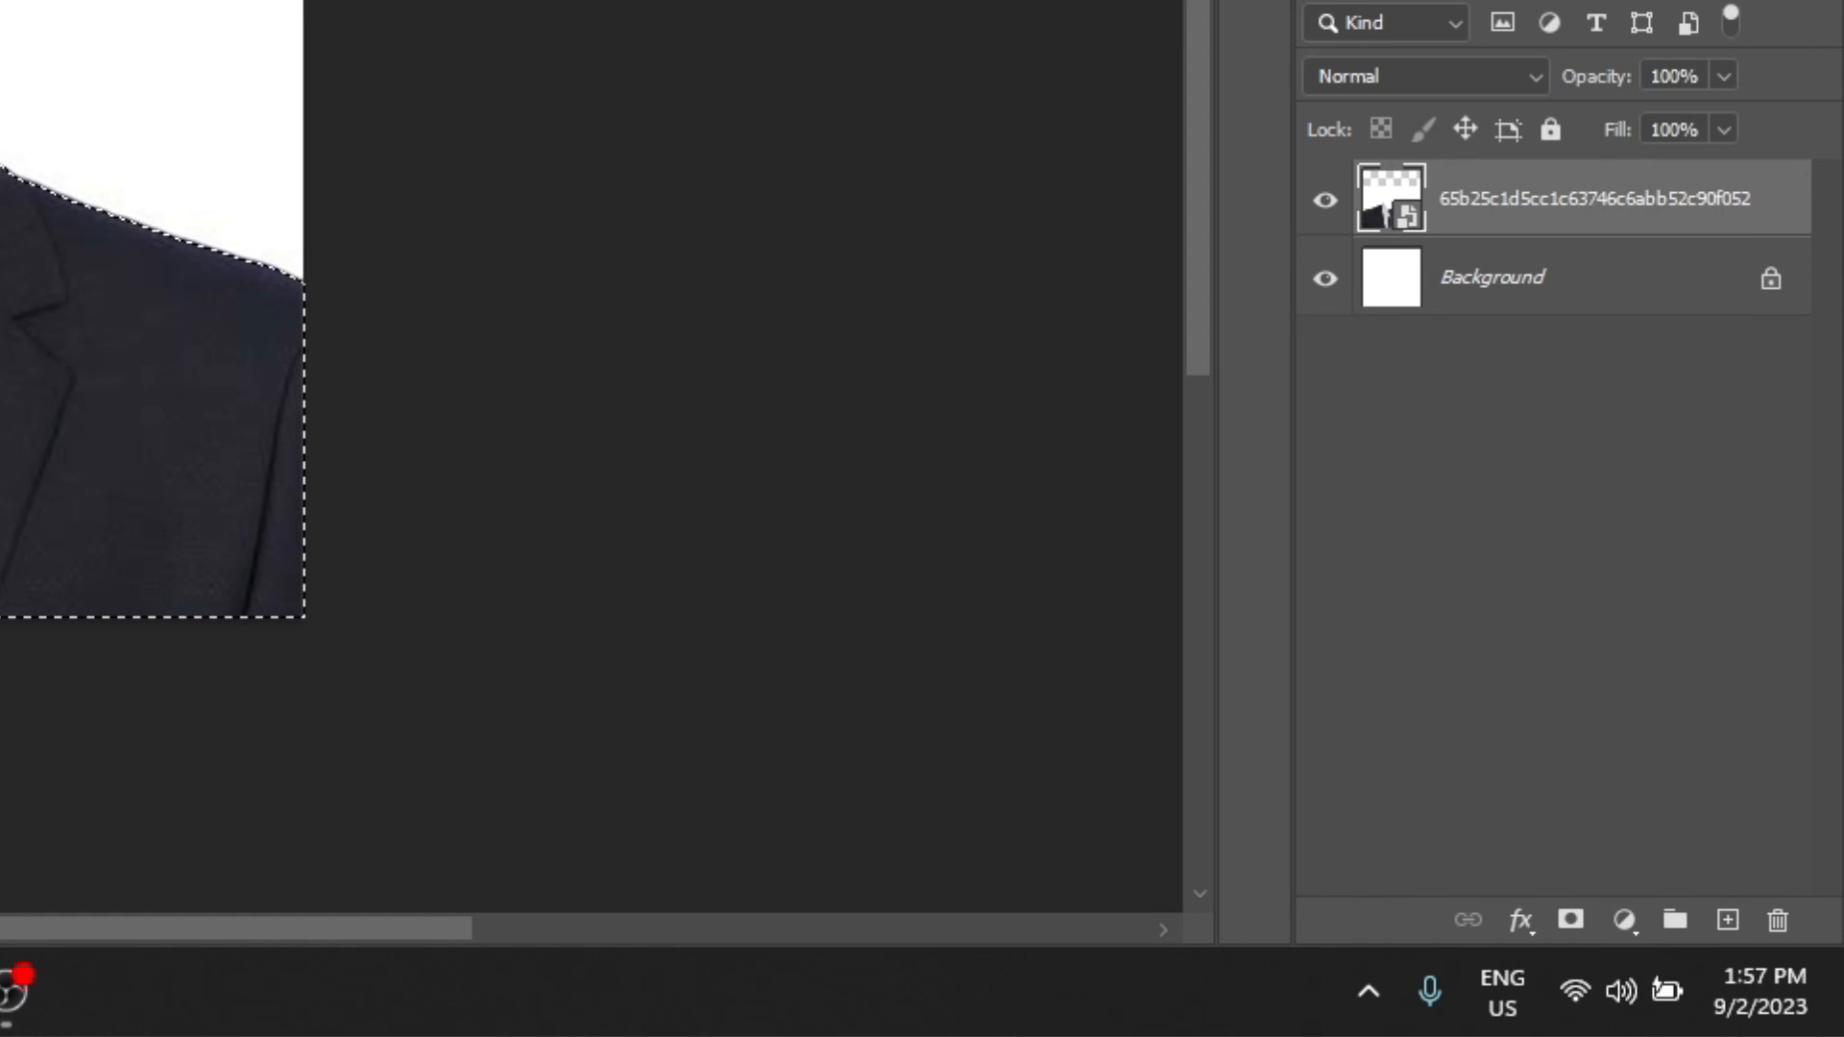
left_click(1571, 920)
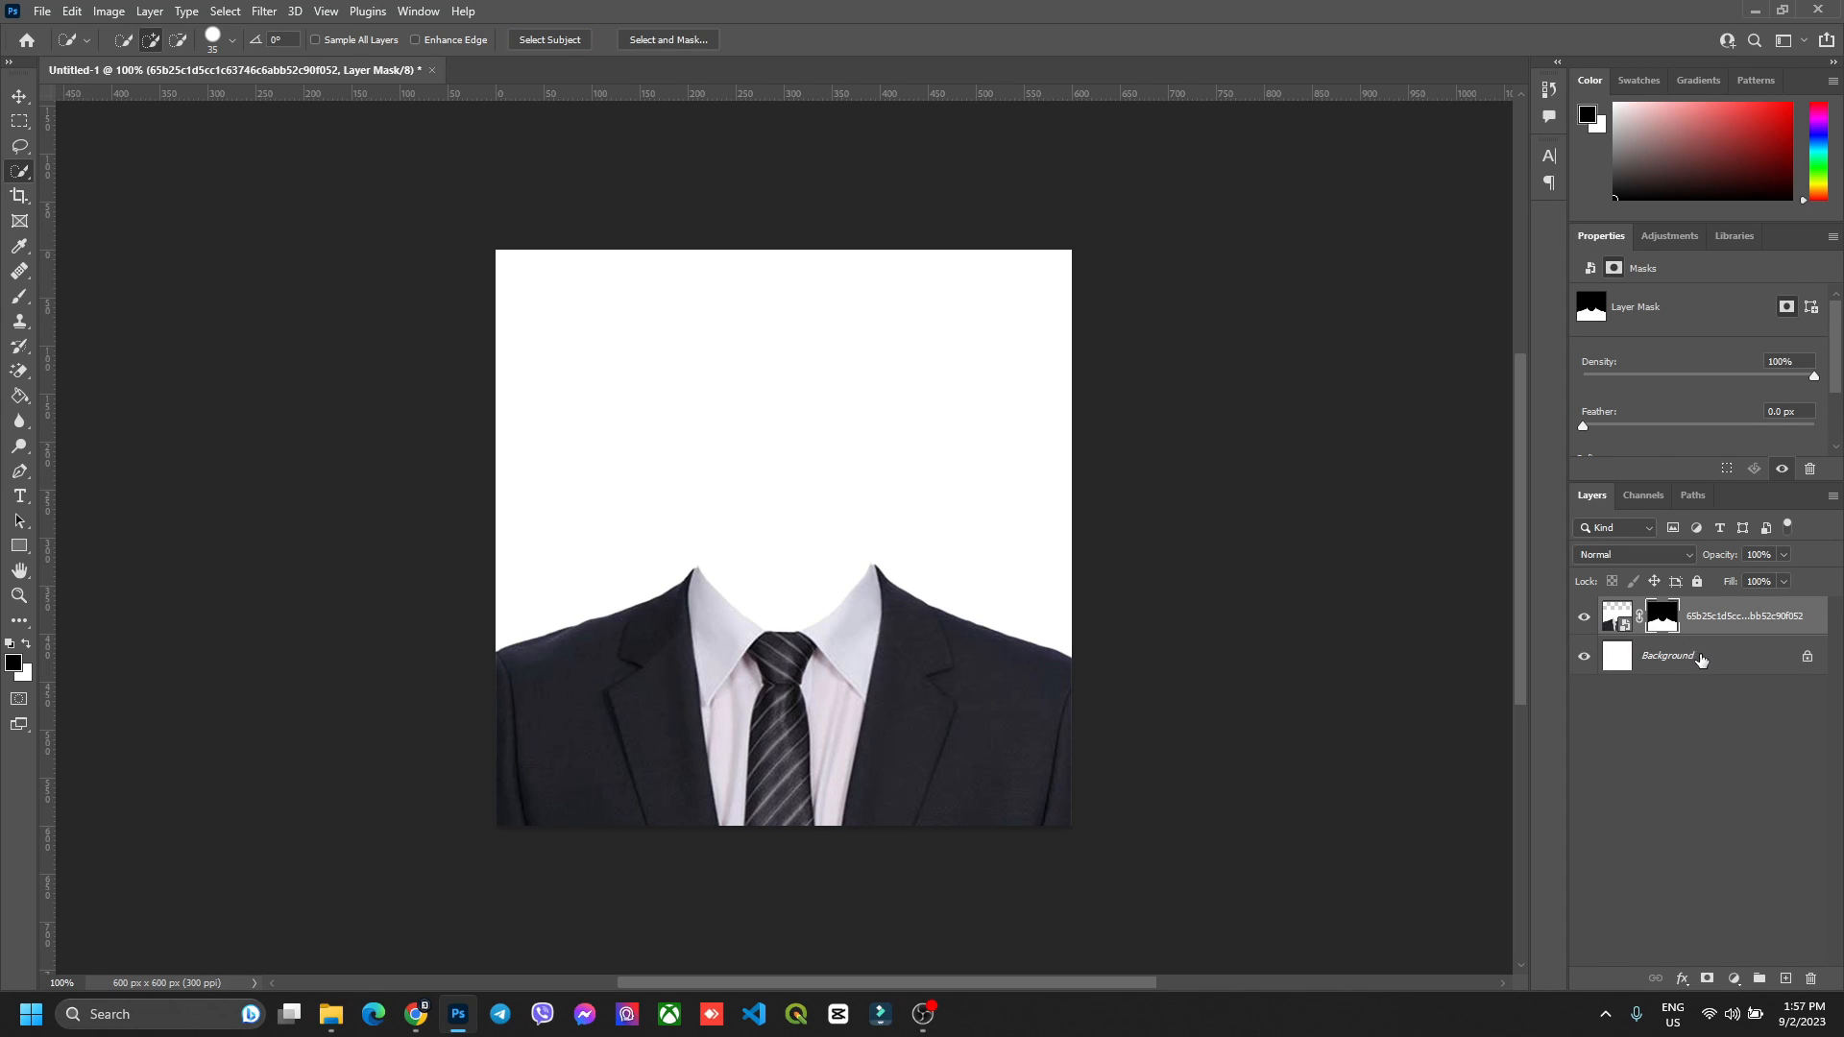
- Make Background the active layer and open the man's portrait JPEG from the file folder as a separate document
left_click(1702, 660)
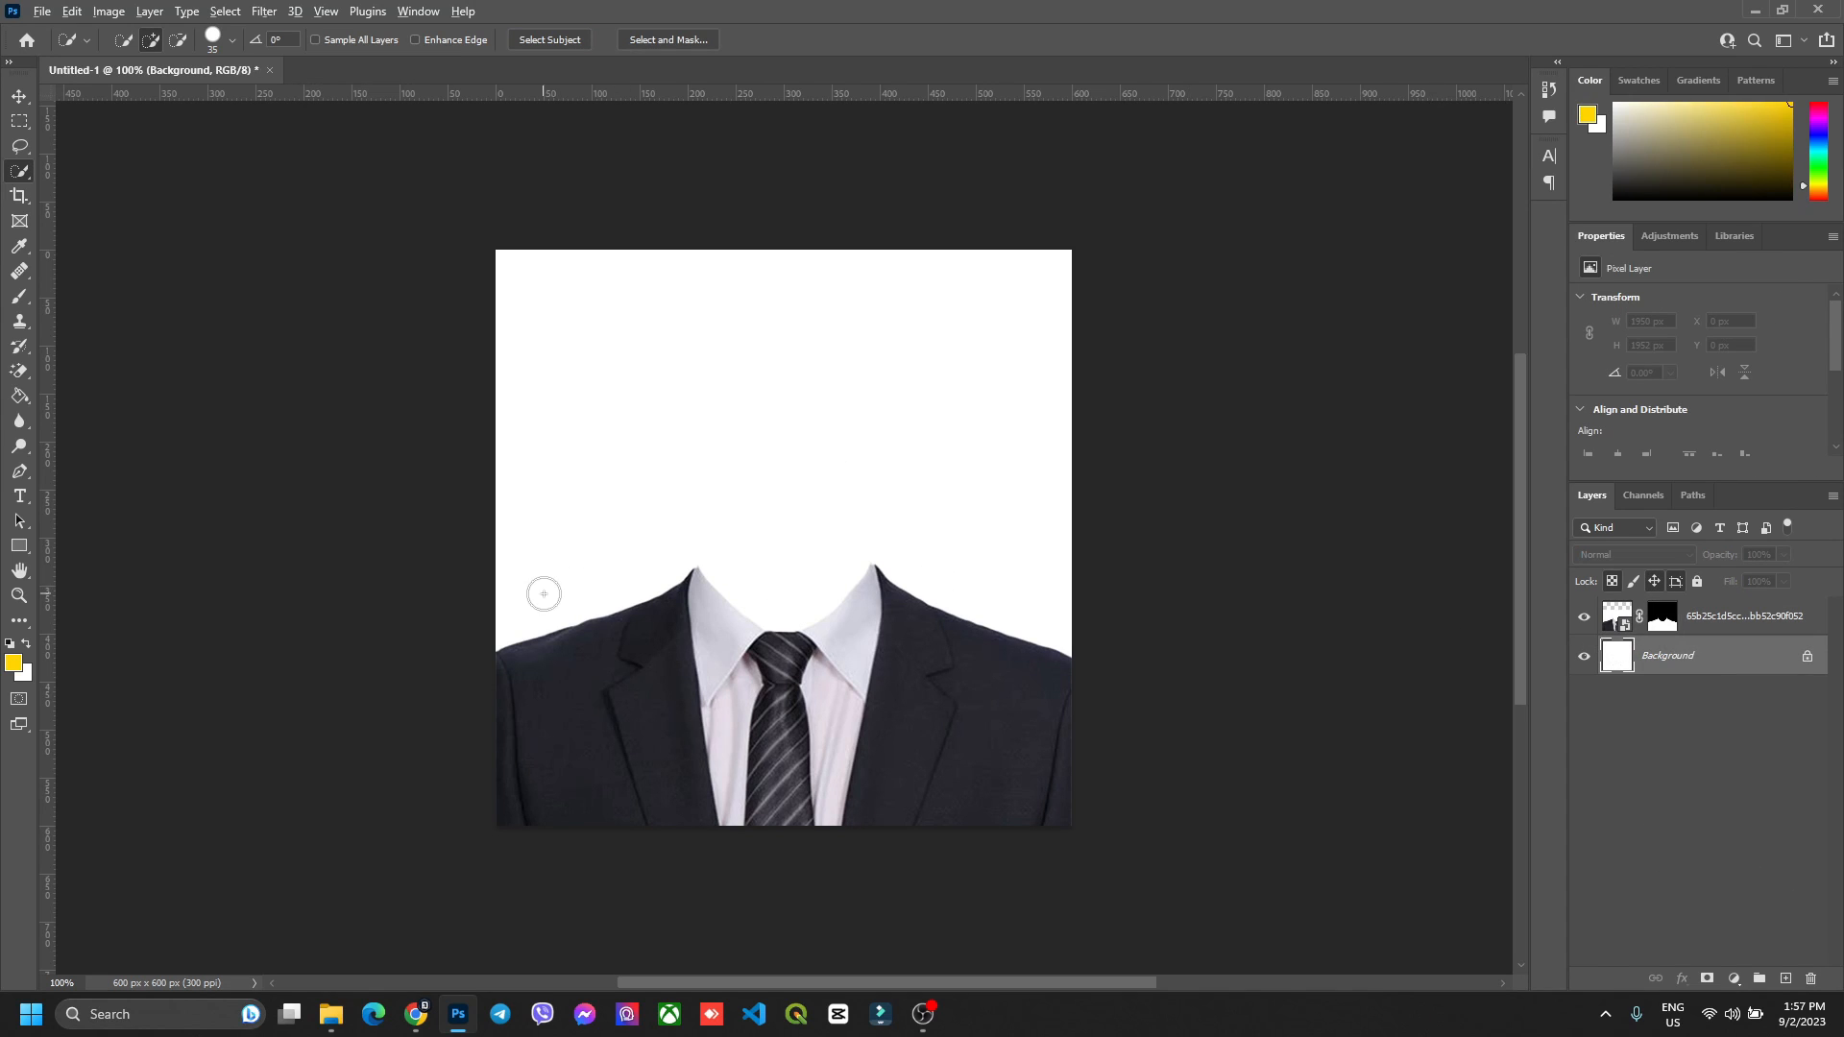
key("alt+Tab")
left_click_drag(1300, 362, 678, 79)
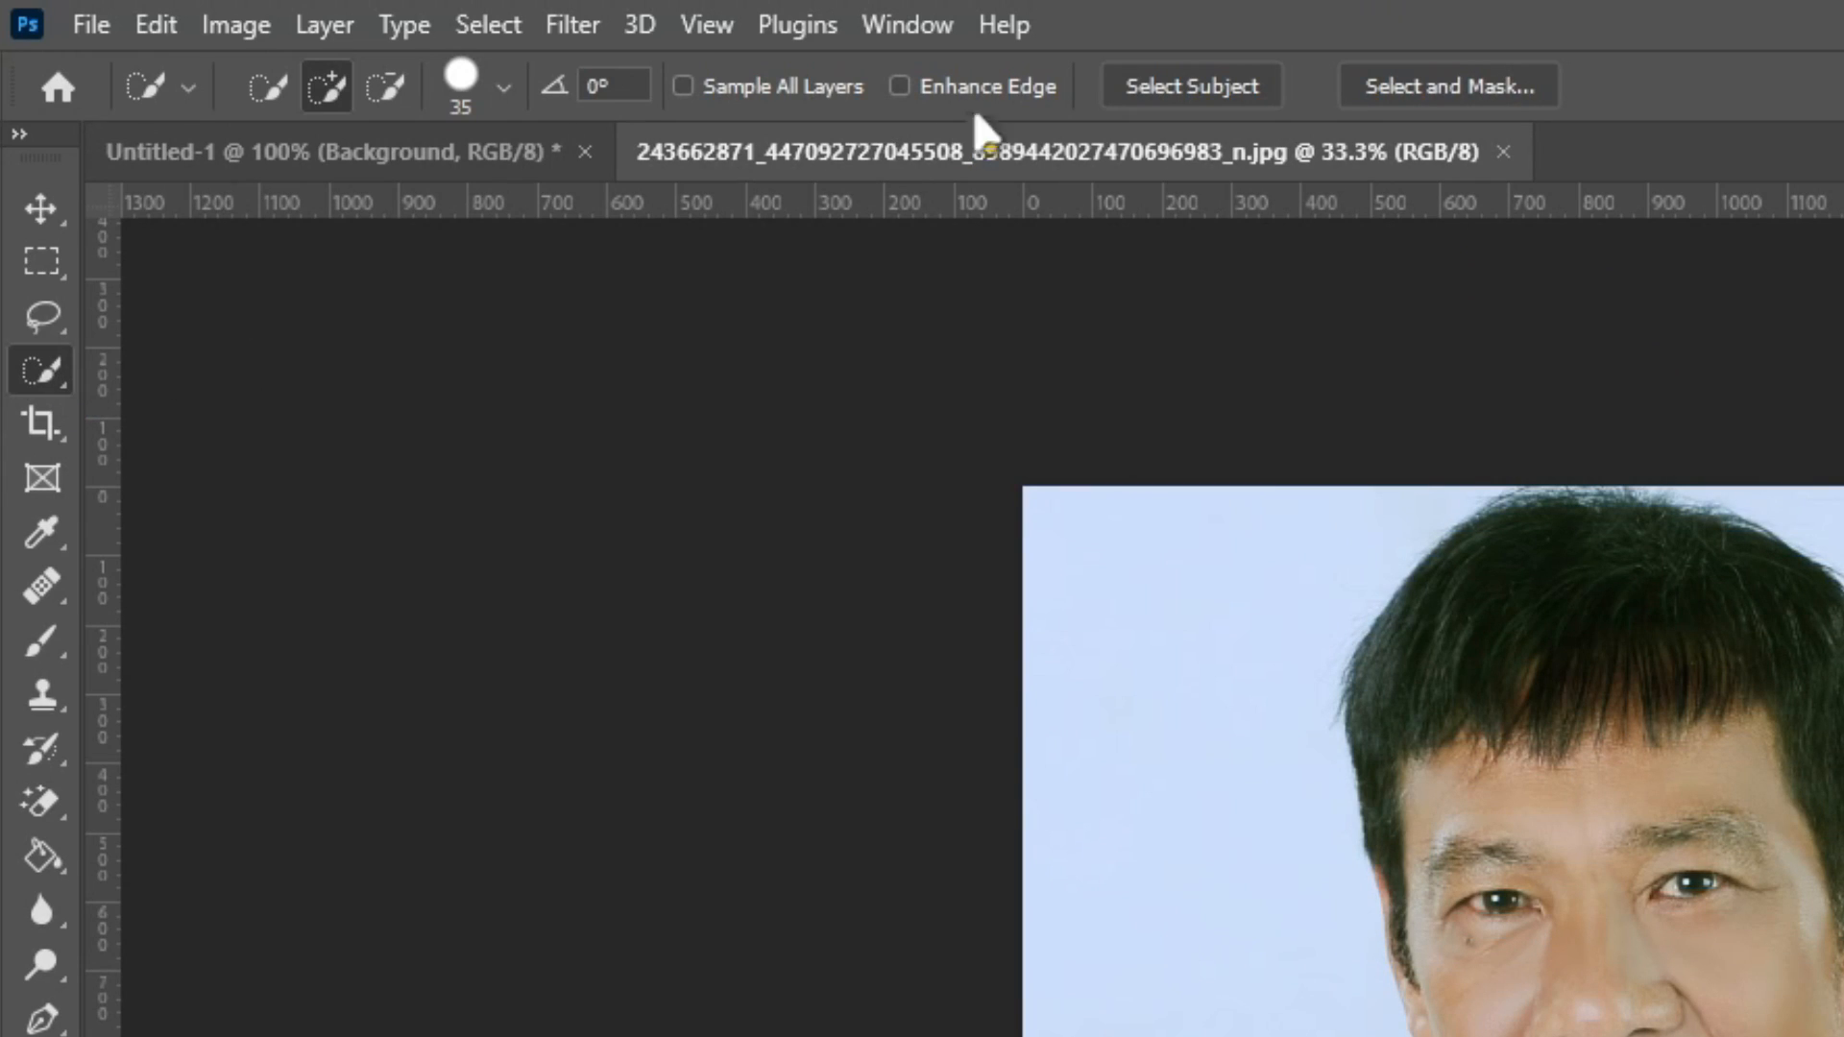
- Select the man as the subject, mask out the portrait's backdrop and apply the layer mask
left_click(1162, 87)
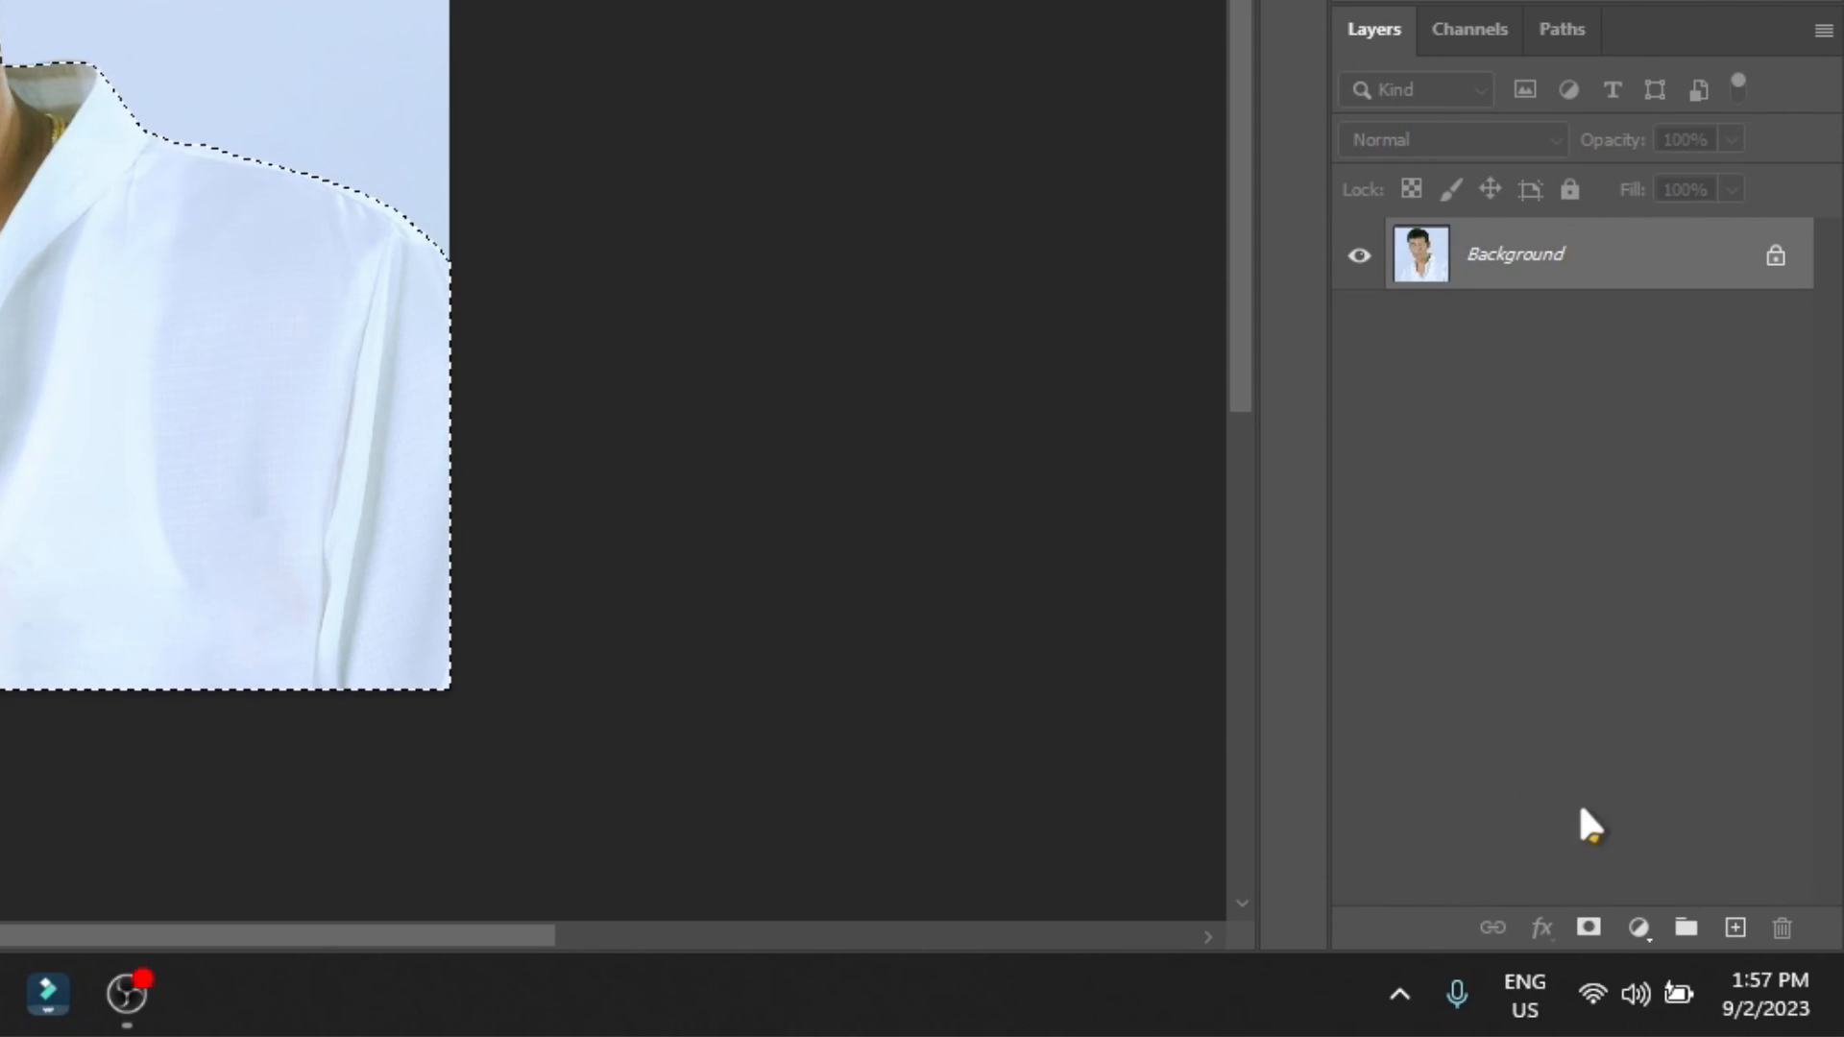
left_click(1588, 929)
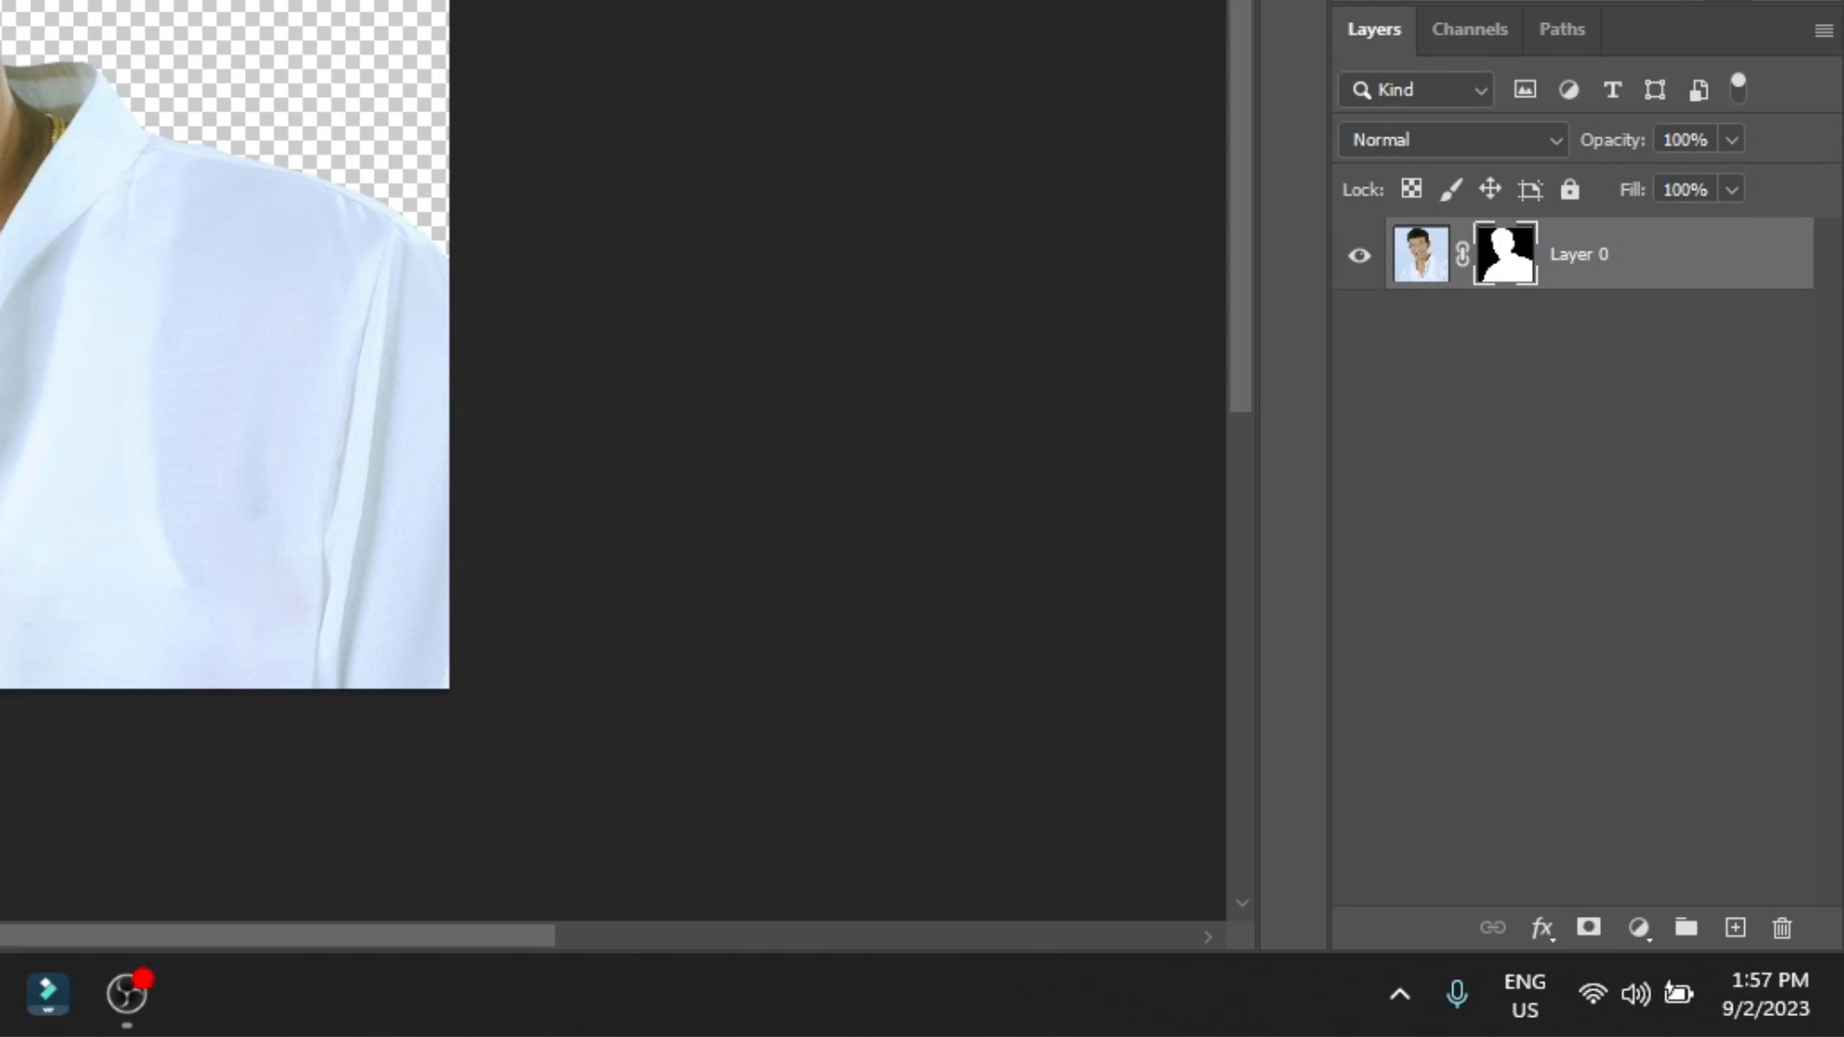
right_click(1506, 258)
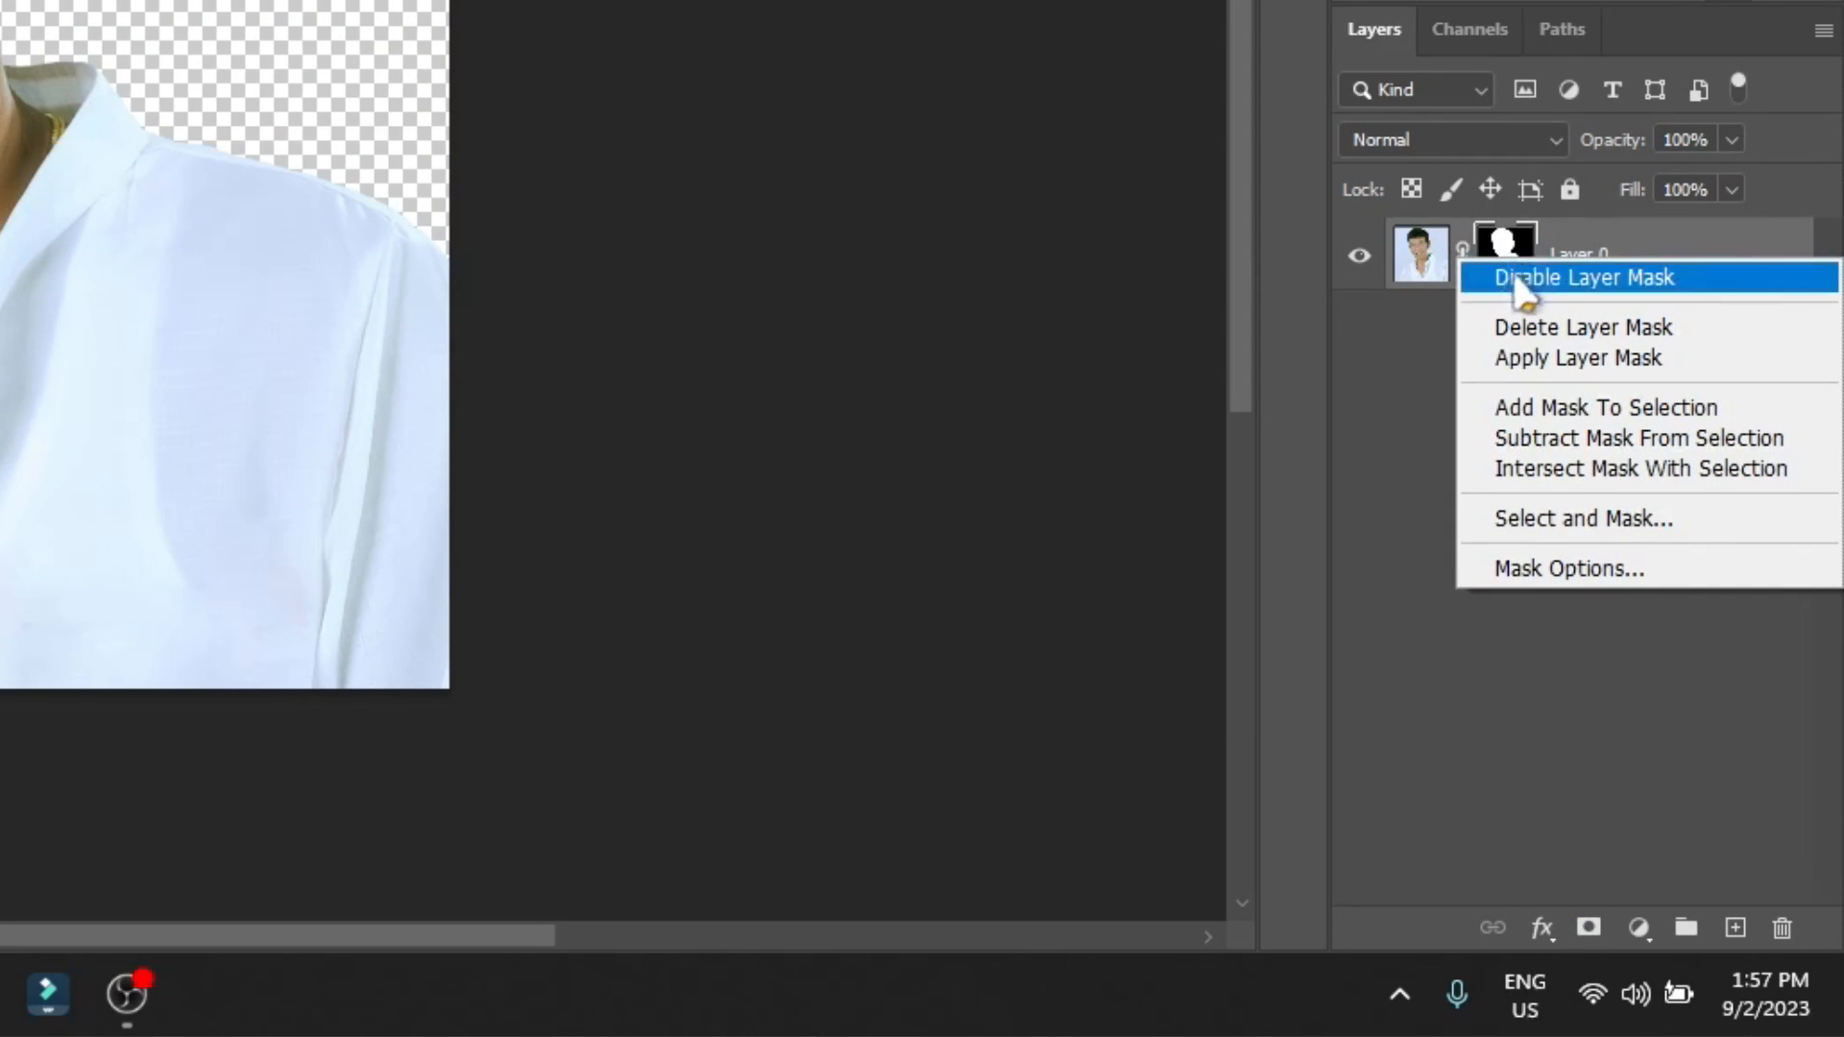
left_click(1522, 358)
- Outline the man's head with the Polygonal Lasso Tool, following the neck just above the shirt collar and looping around the hair
scroll(785, 548, "up", 9)
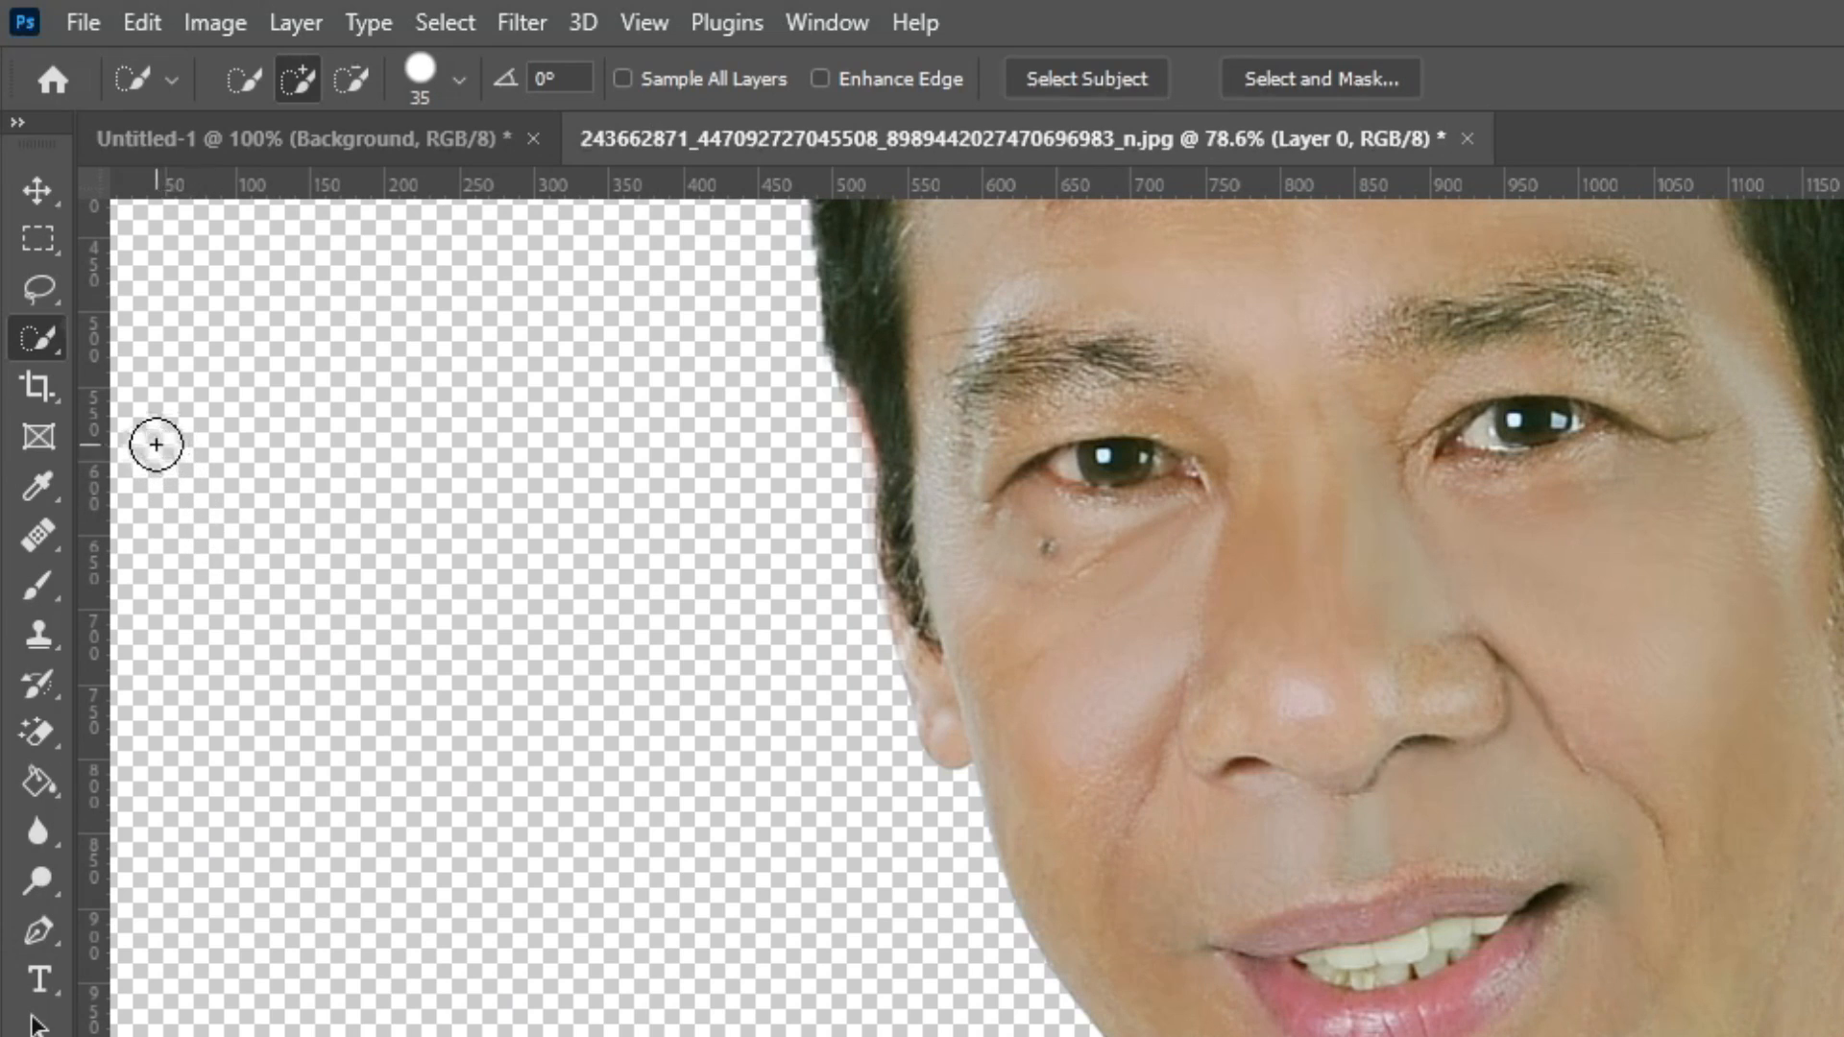
left_click(46, 344)
left_click(50, 288)
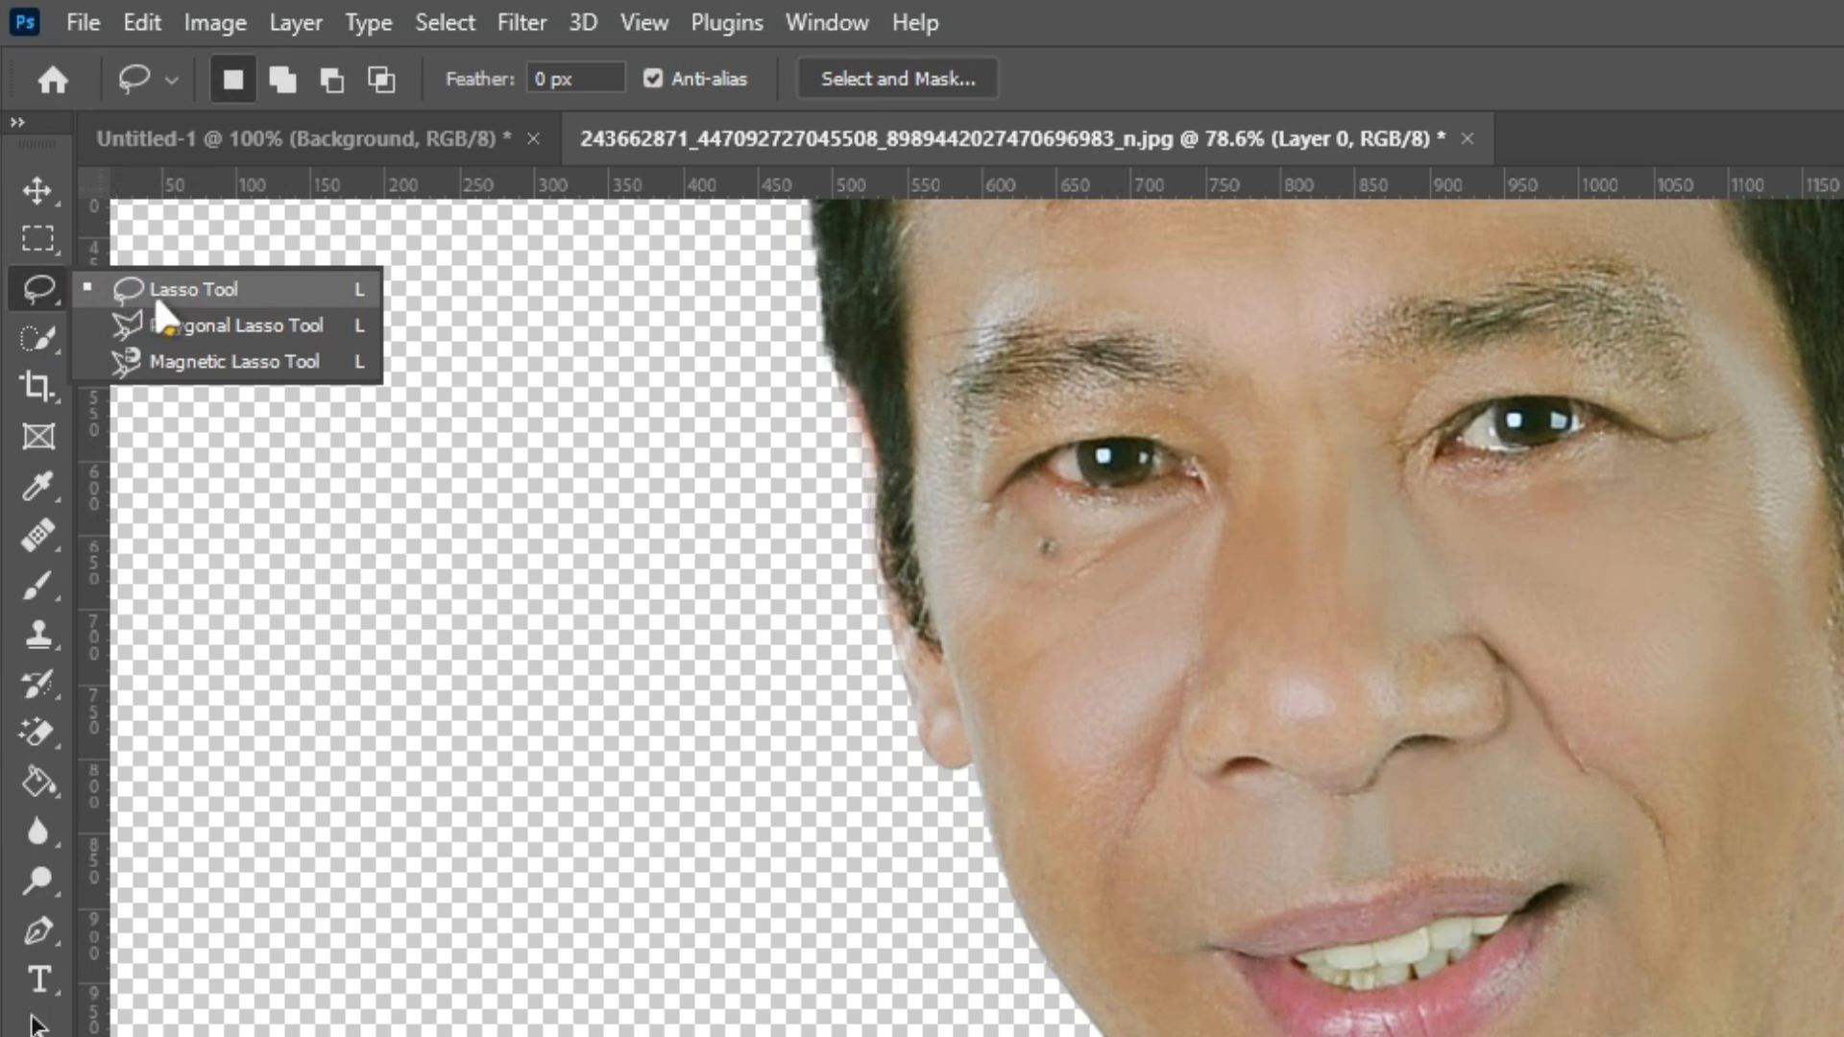
left_click(185, 327)
scroll(506, 626, "up", 3)
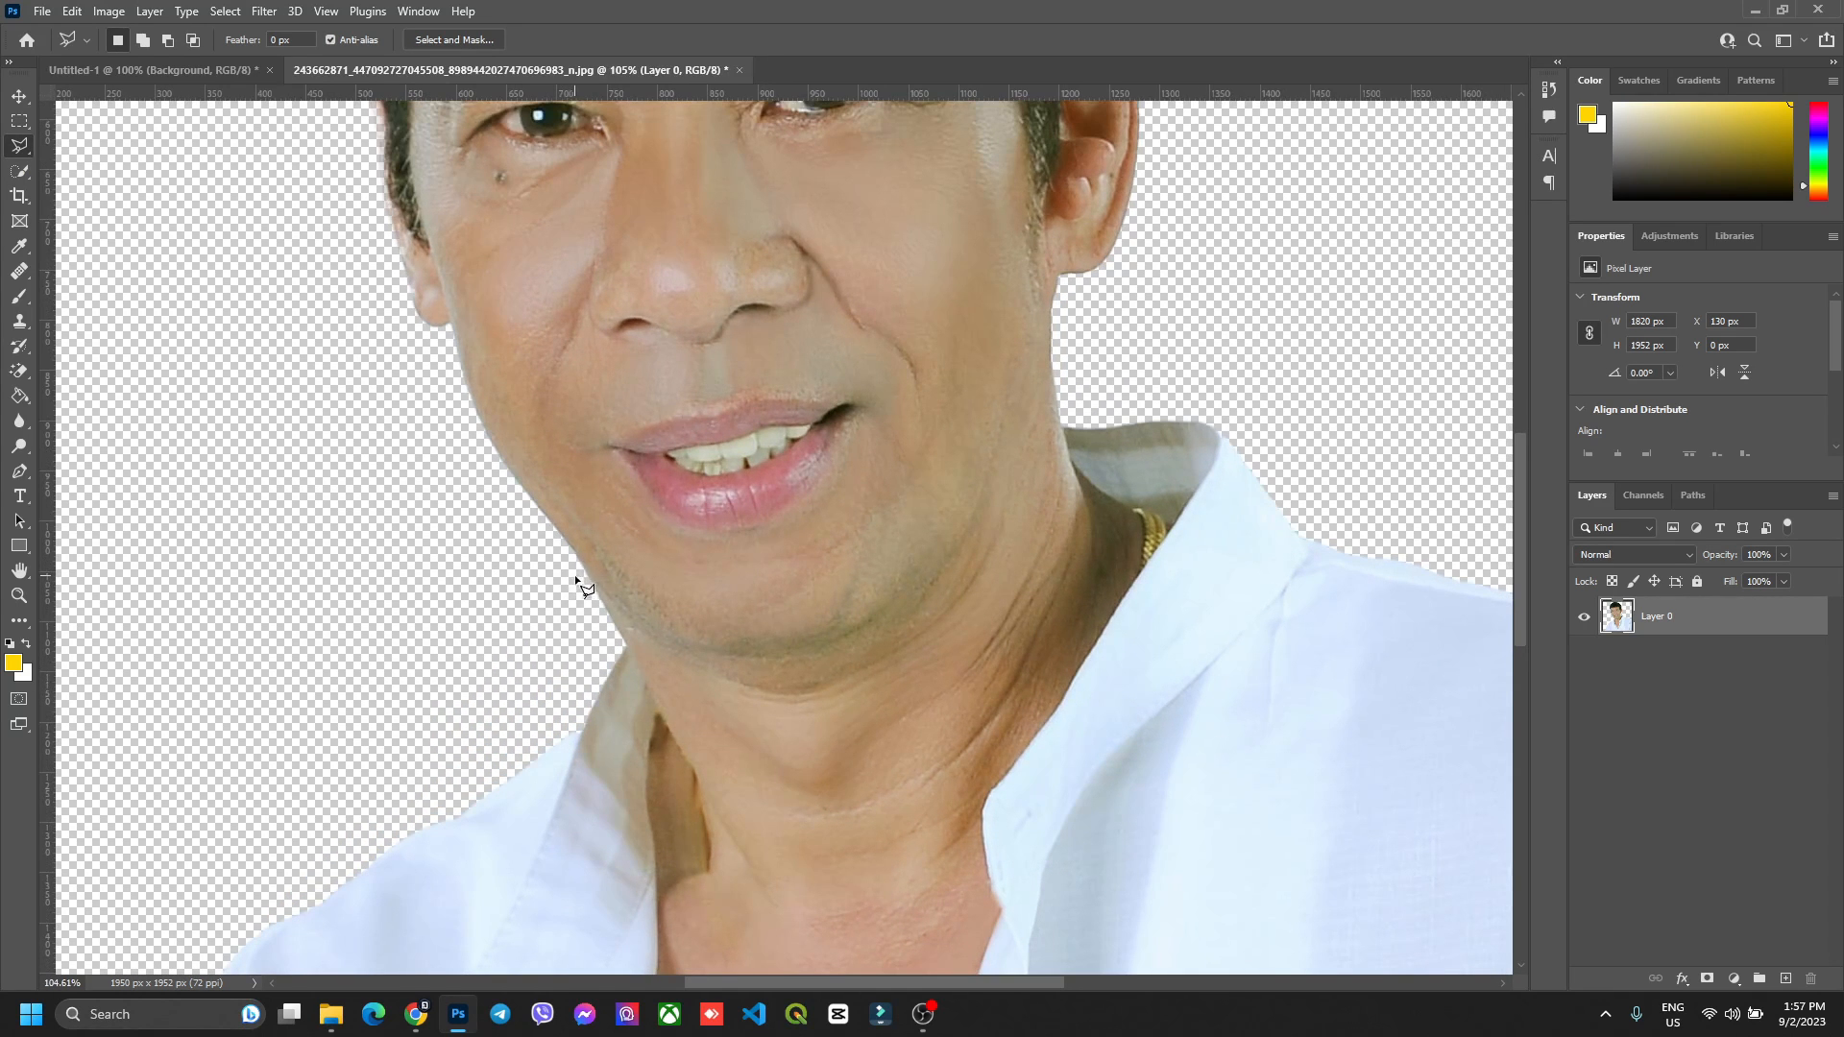
scroll(630, 676, "up", 2)
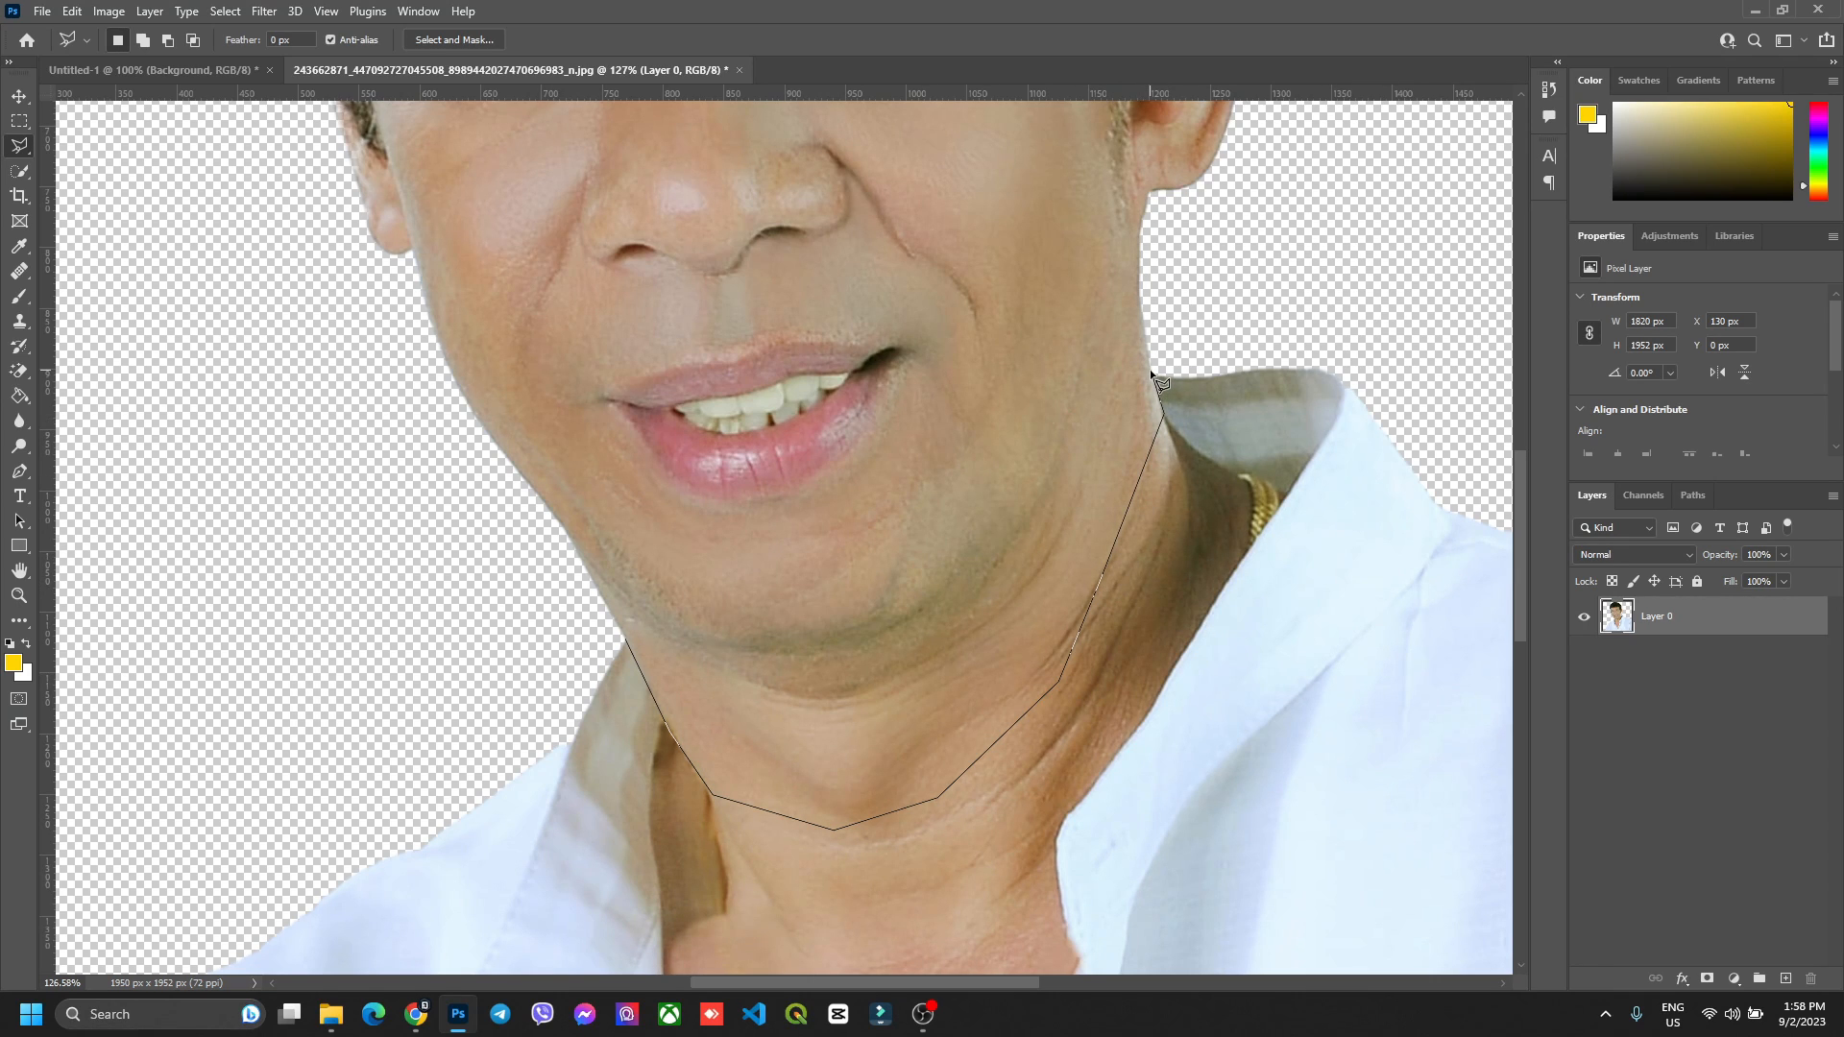
scroll(1159, 382, "down", 4)
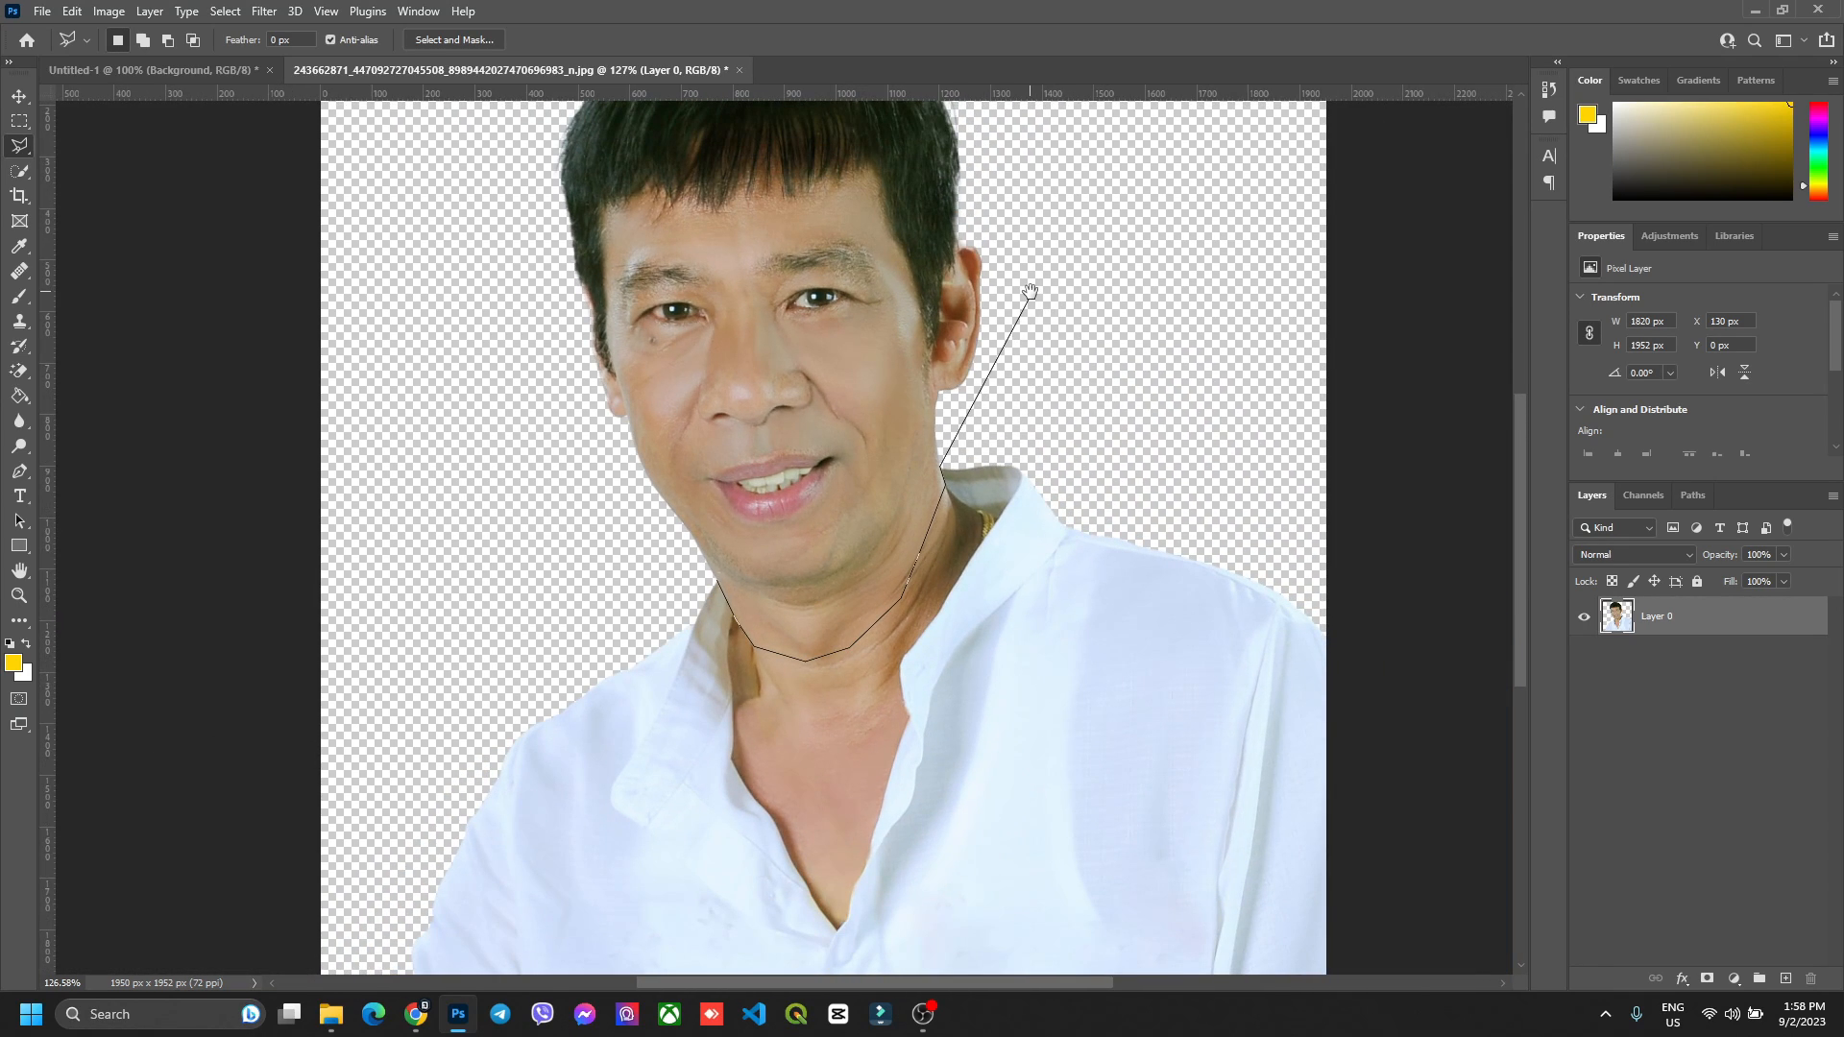
left_click_drag(1029, 344, 1074, 472)
left_click(1029, 632)
left_click(1081, 508)
left_click(1083, 369)
left_click(1003, 268)
left_click(876, 210)
left_click(648, 214)
left_click(510, 379)
left_click(544, 645)
left_click(584, 743)
left_click(763, 805)
- Move the selected head into the Untitled-1 document behind the suit and scale it to about 28% above the collar
left_click(19, 97)
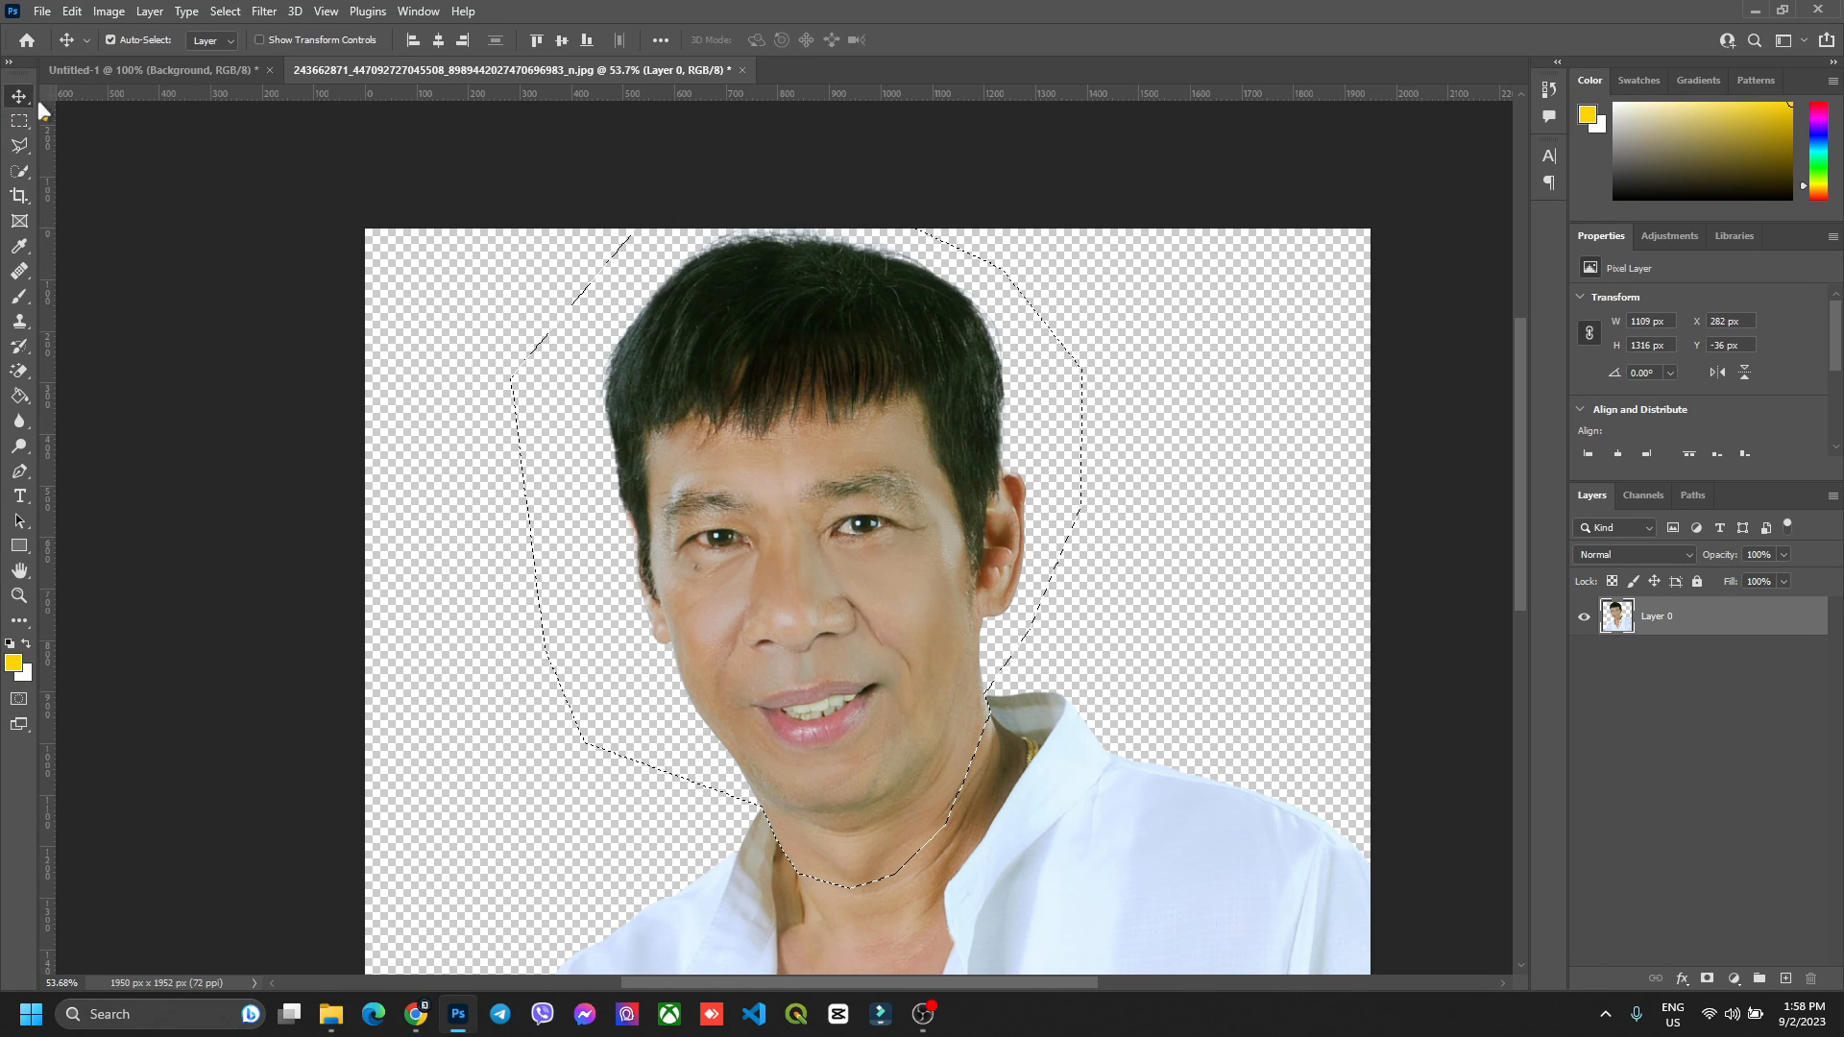
left_click_drag(806, 467, 840, 483)
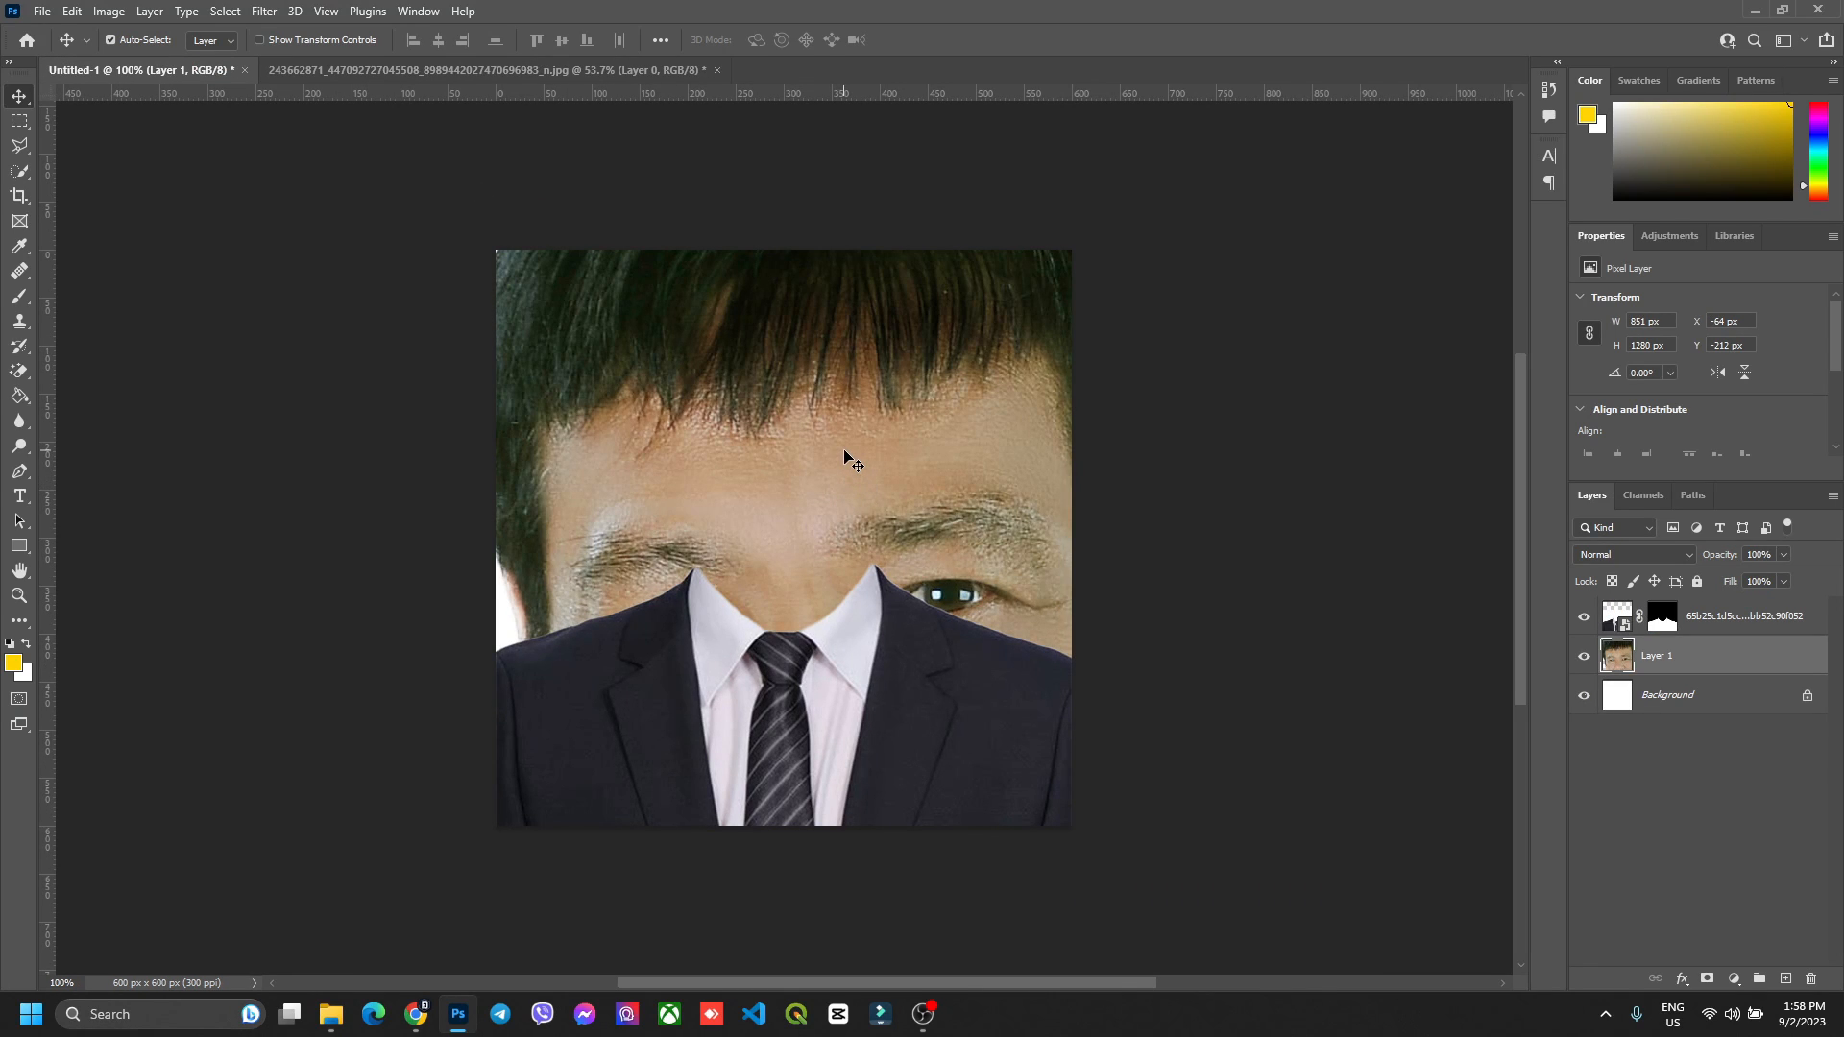
key("ctrl+t")
left_click_drag(1254, 664, 958, 641)
left_click_drag(875, 642, 795, 461)
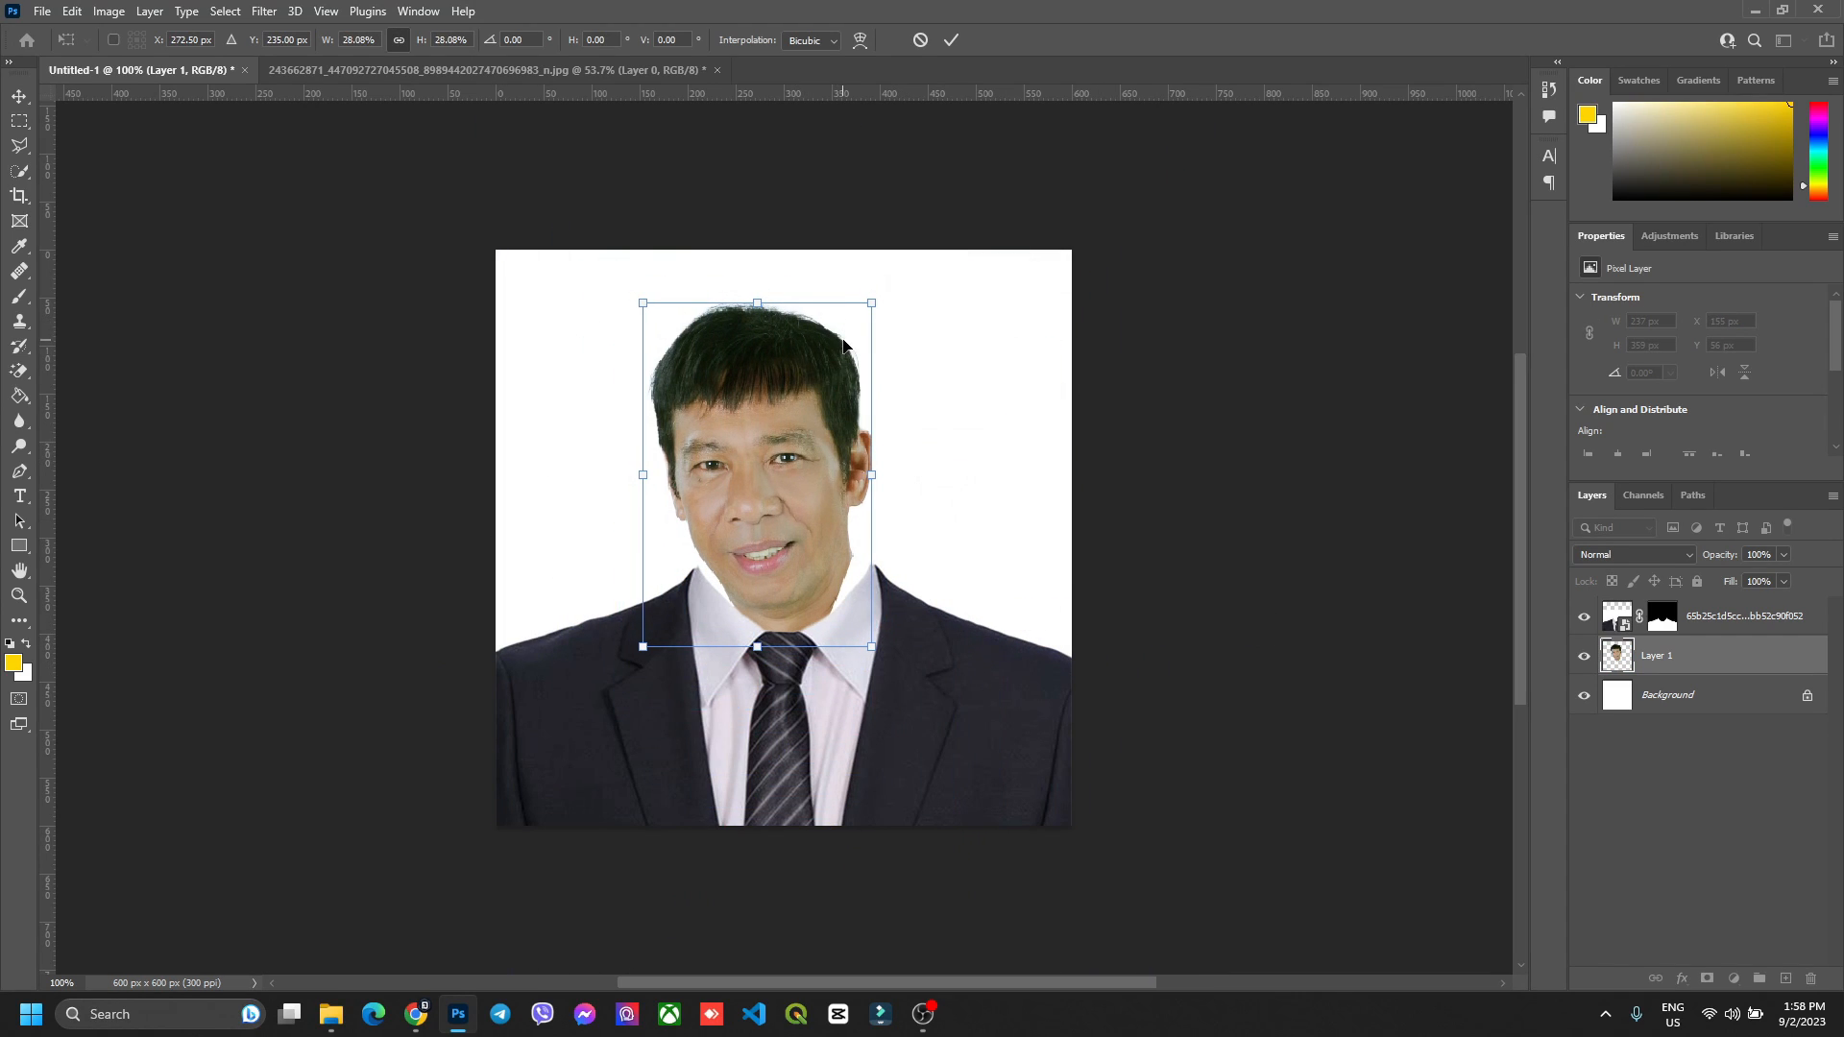
- Enlarge the head to about 35%, rotate it about 6 degrees and reposition it over the suit's collar
left_click_drag(877, 291, 903, 256)
left_click_drag(797, 386, 789, 343)
left_click_drag(938, 305, 955, 345)
left_click_drag(768, 354, 789, 348)
left_click_drag(1021, 334, 1010, 313)
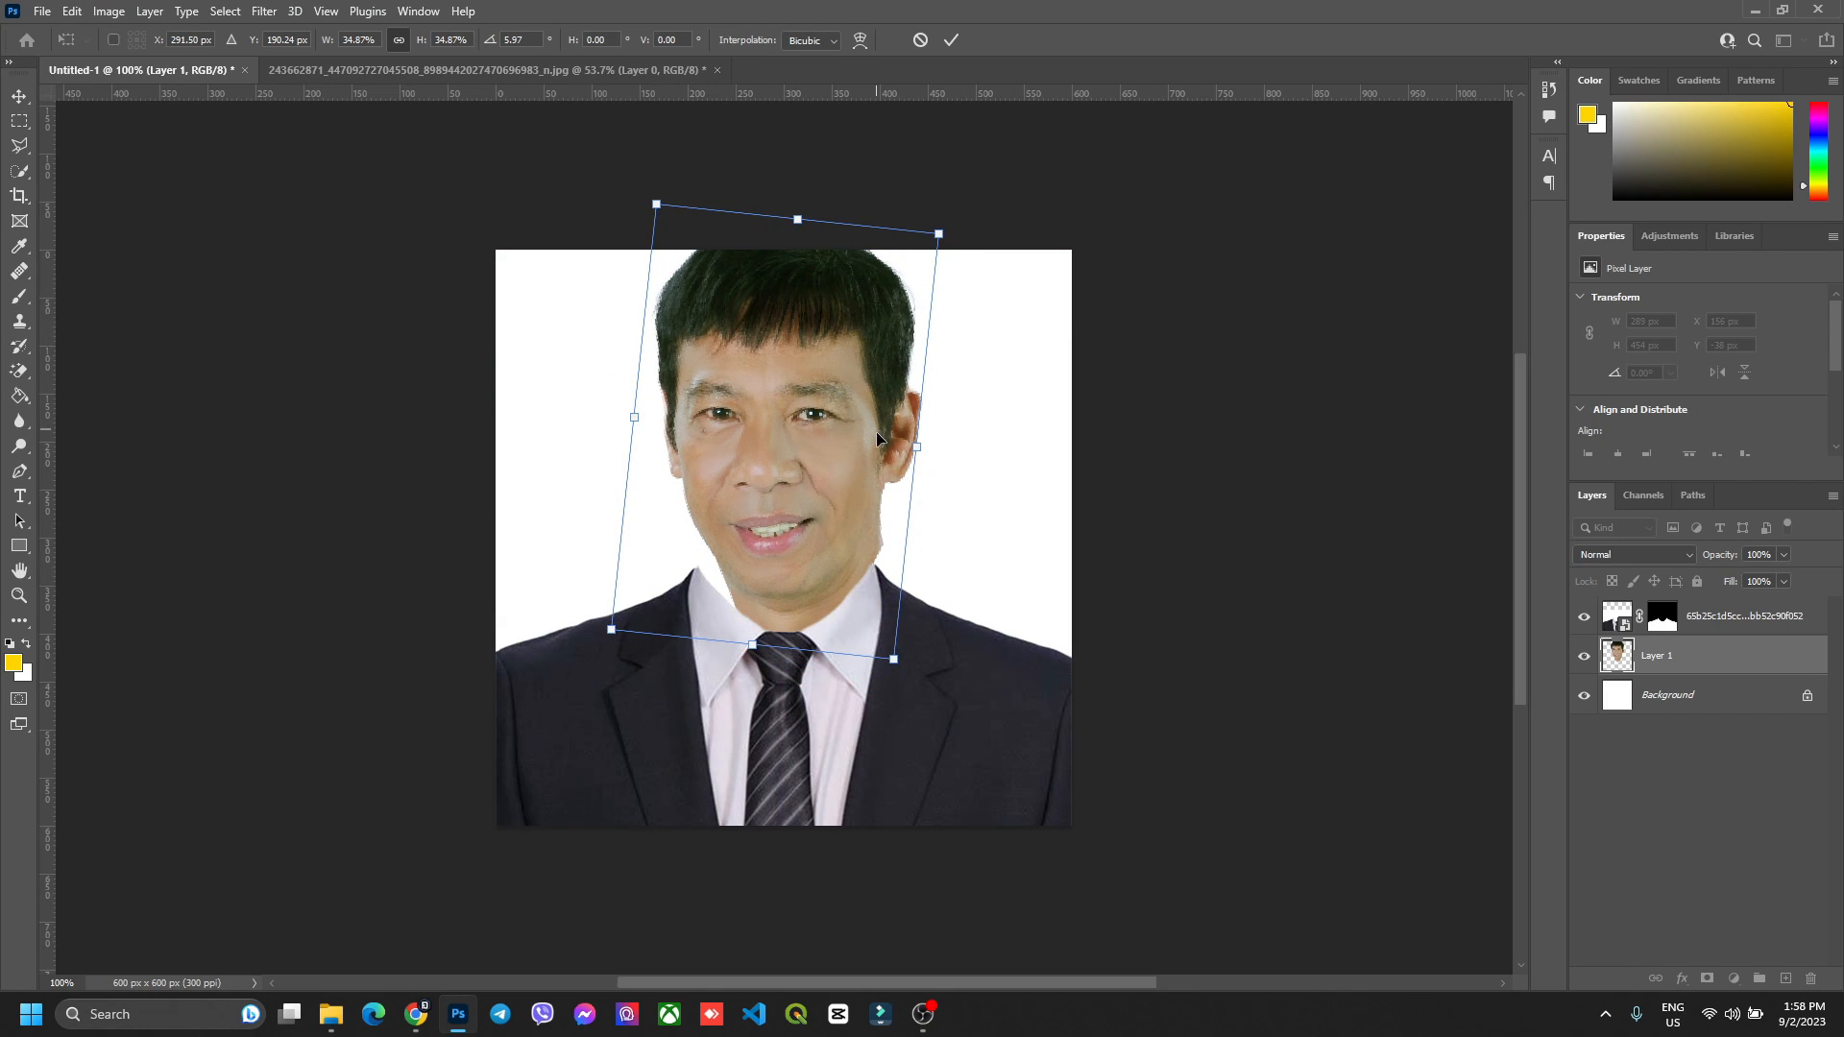
- Shift the head down and slightly left until the neck sits inside the collar, and apply the transform
left_click_drag(854, 507, 841, 524)
key("Down")
key("Down")
key("Down")
key("Down")
key("Down")
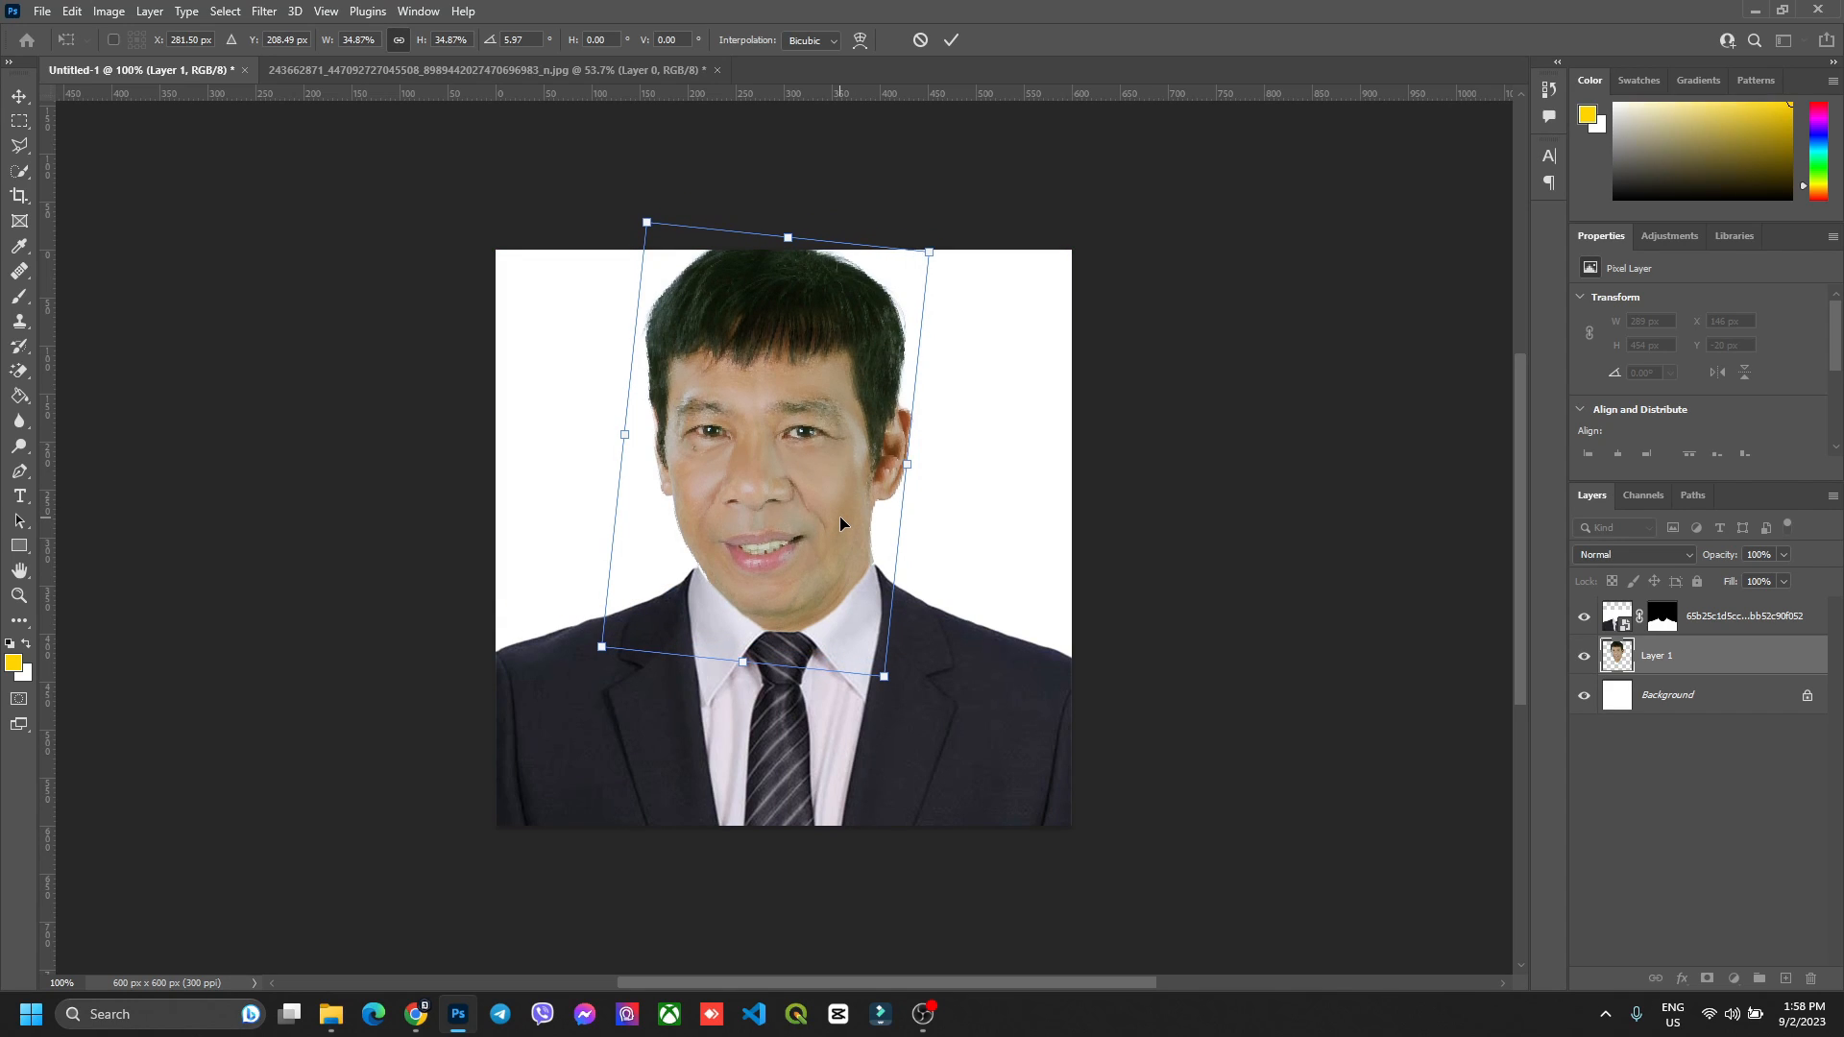
key("Left")
key("Left")
key("Right")
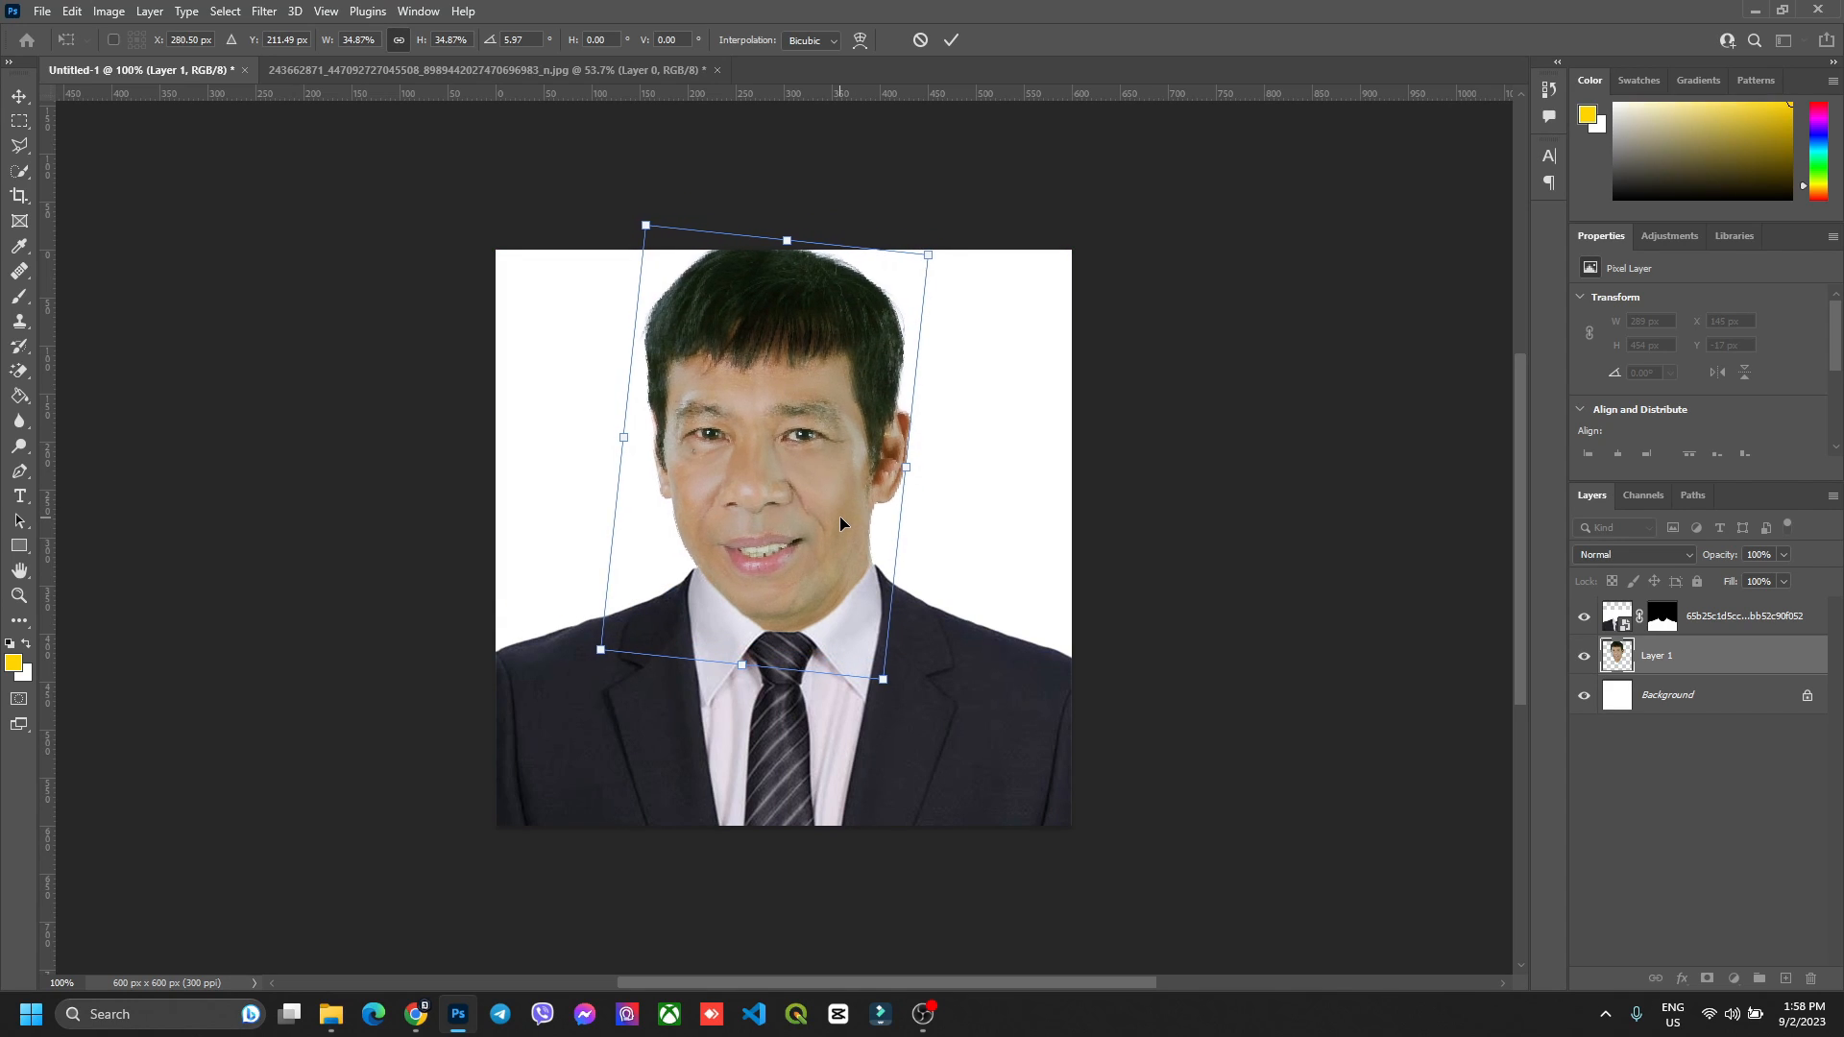
key("Return")
- Lower the suit and the head on the canvas to leave space above the hair
left_click_drag(969, 652, 971, 695)
mouse_move(827, 508)
left_mouse_down()
mouse_move(821, 551)
mouse_move(820, 528)
left_mouse_up()
- Select the neck below the jawline with the Polygonal Lasso and cut it from Layer 1 to its own layer
scroll(787, 580, "up", 5)
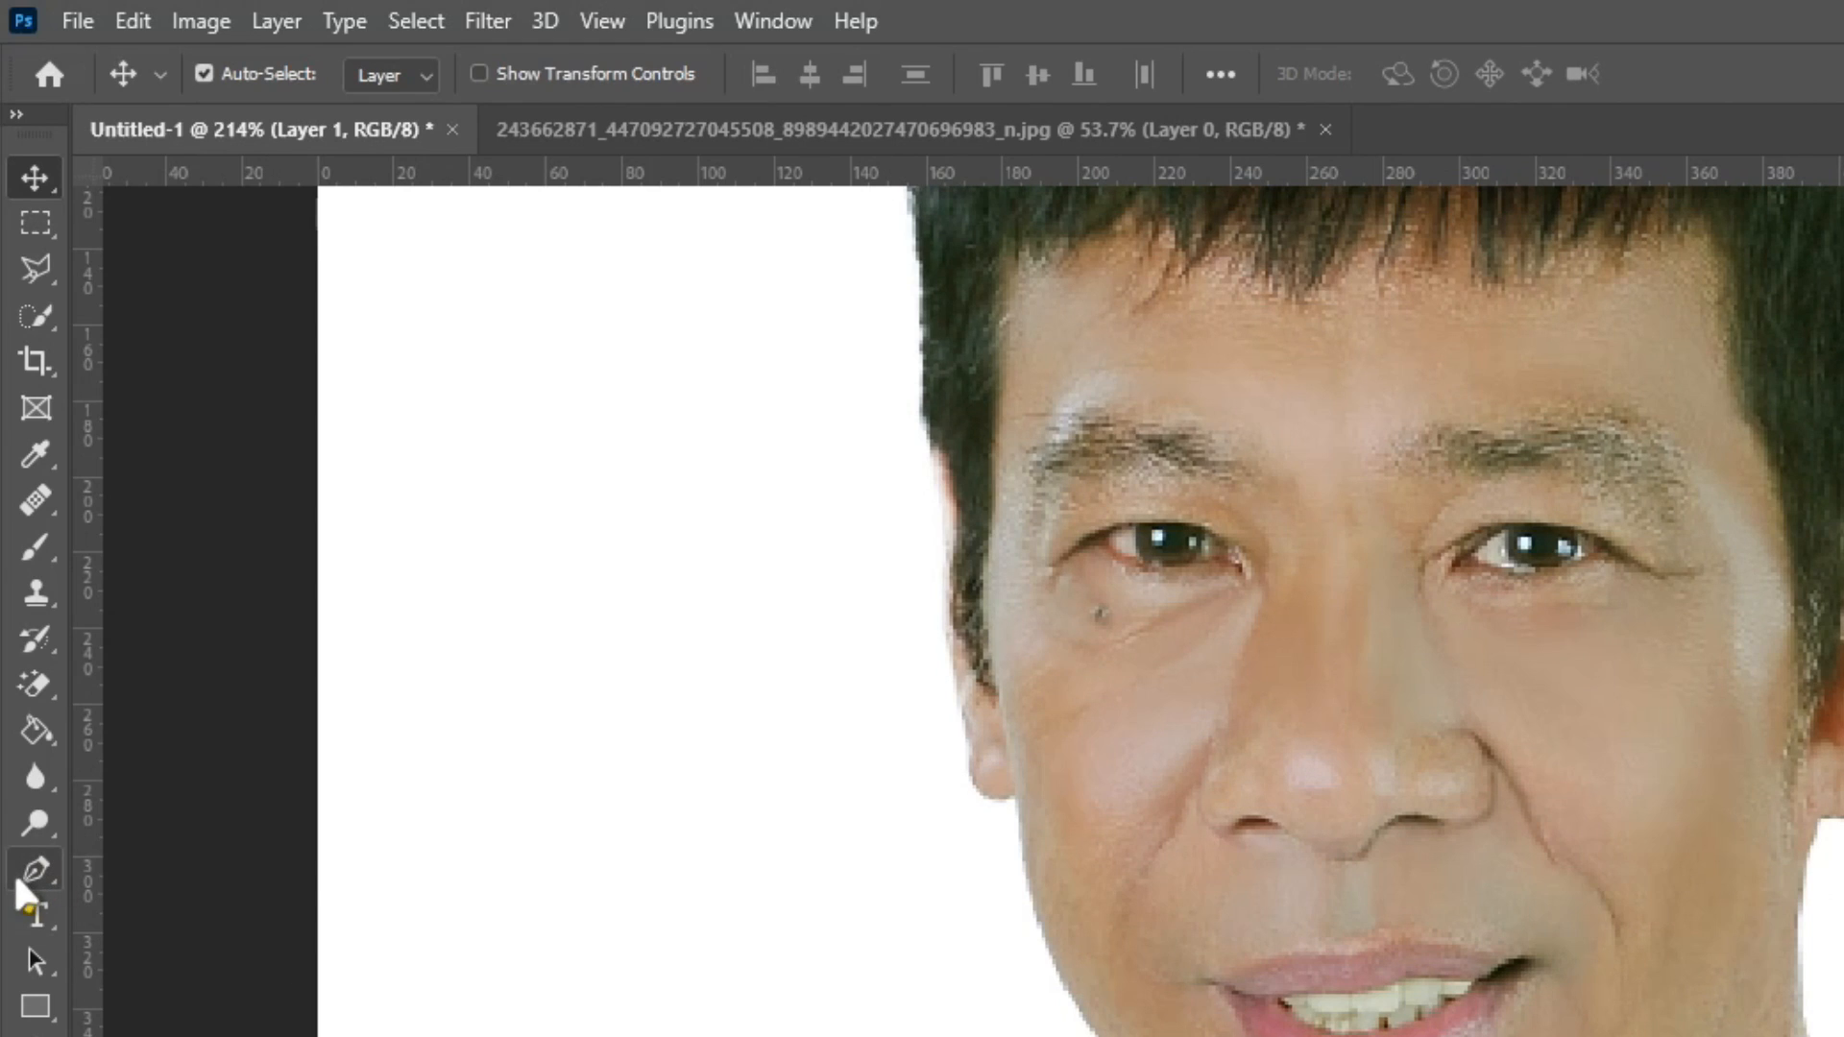
left_click(35, 269)
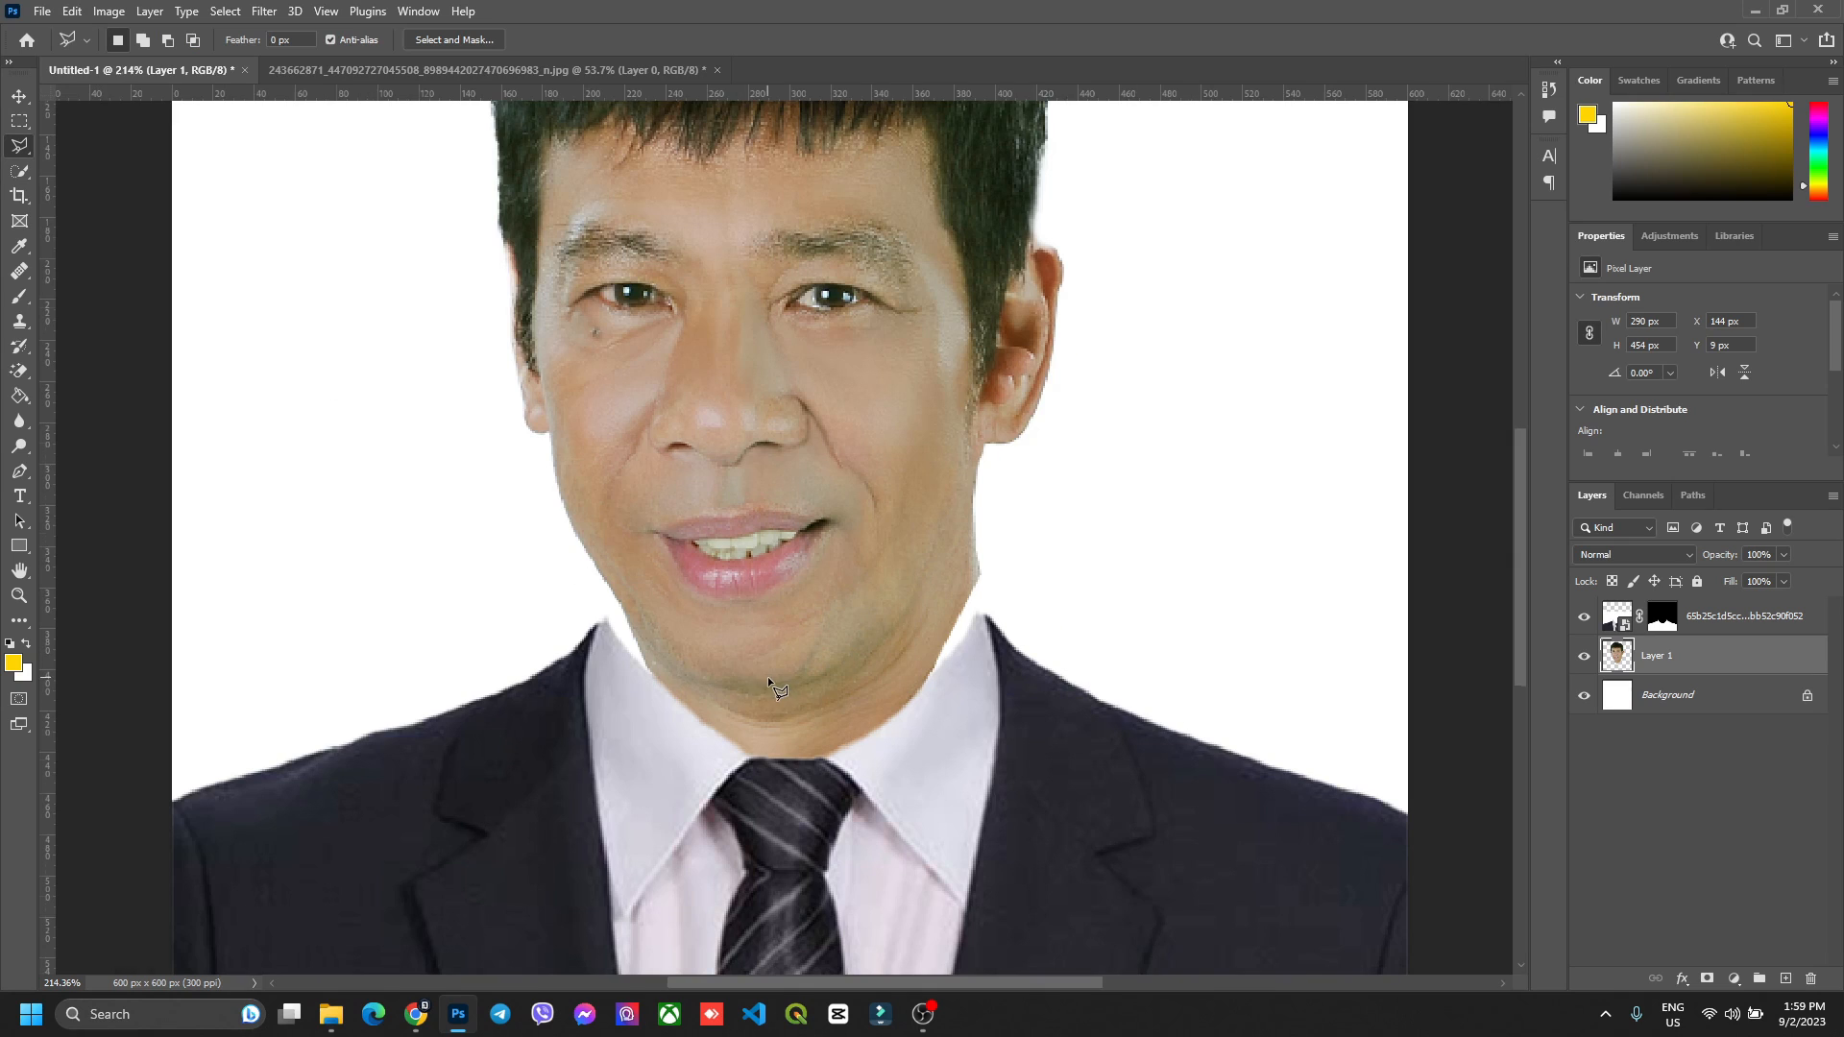
scroll(768, 676, "up", 2)
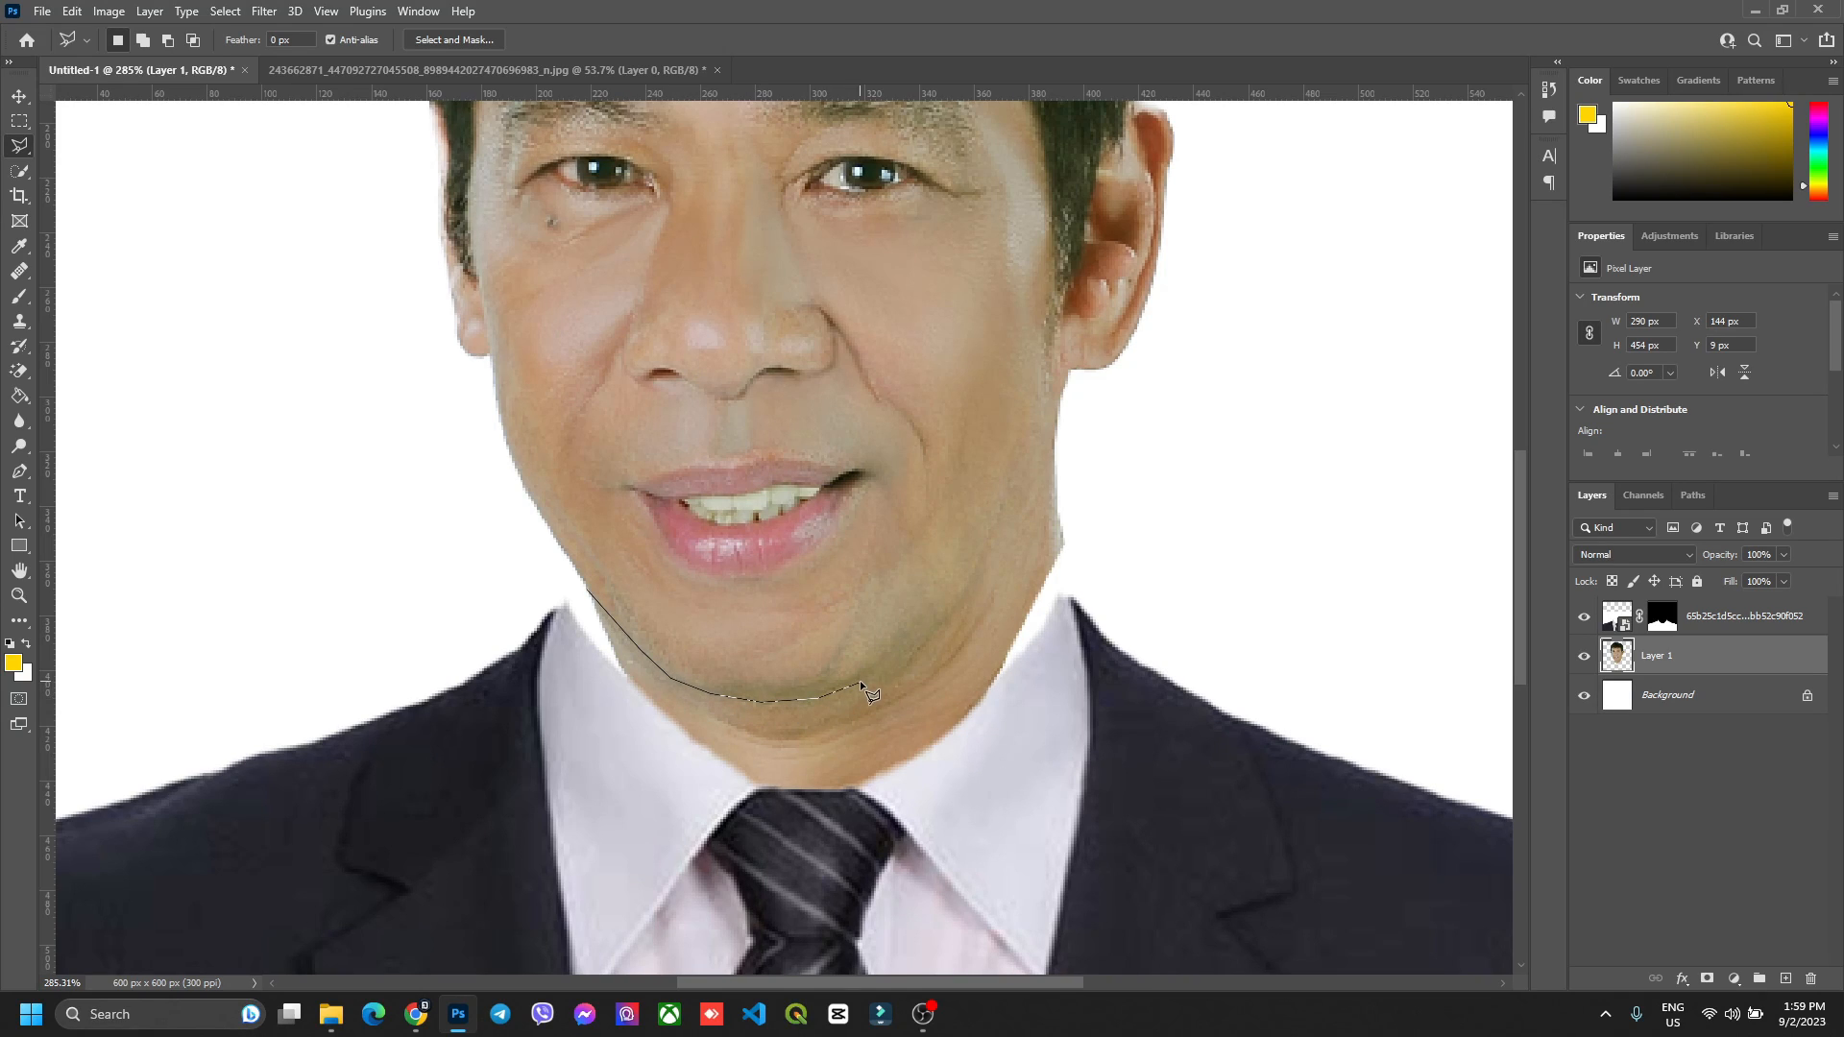
left_click(987, 546)
left_click(1063, 397)
left_click(1102, 484)
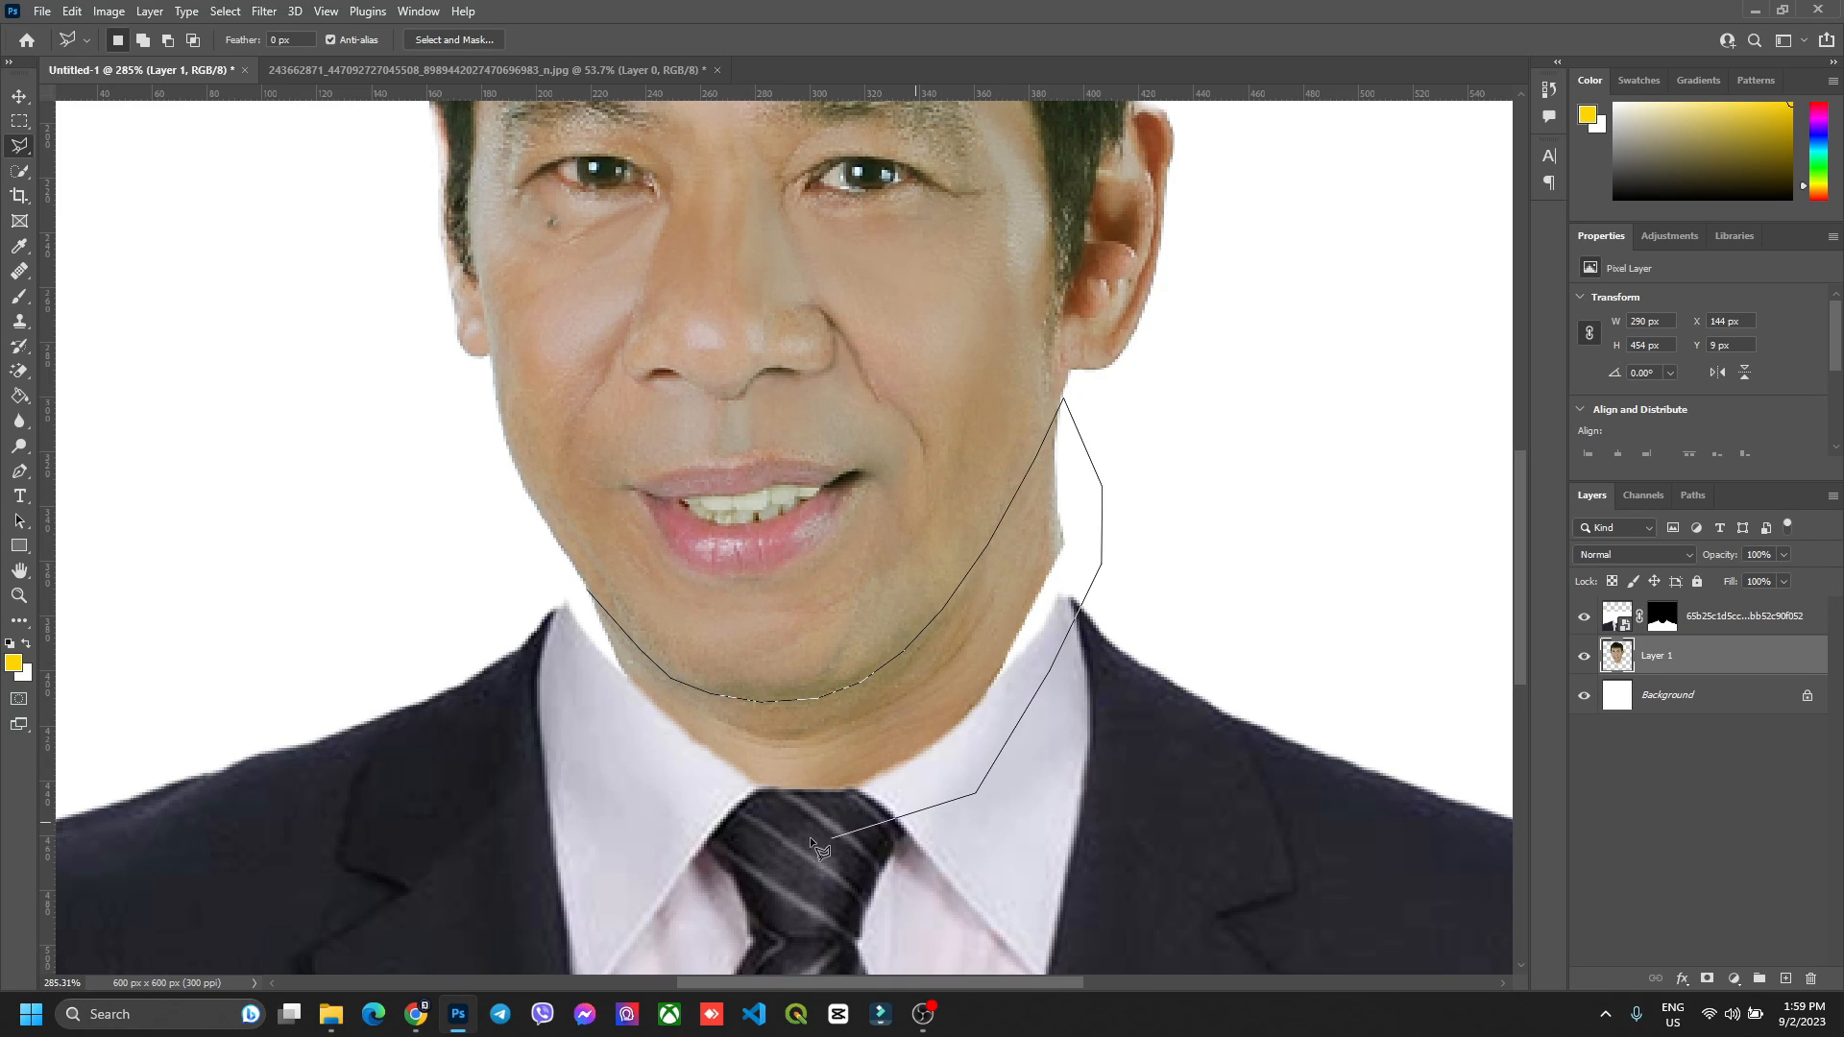
left_click(606, 747)
left_click(579, 634)
left_click(588, 592)
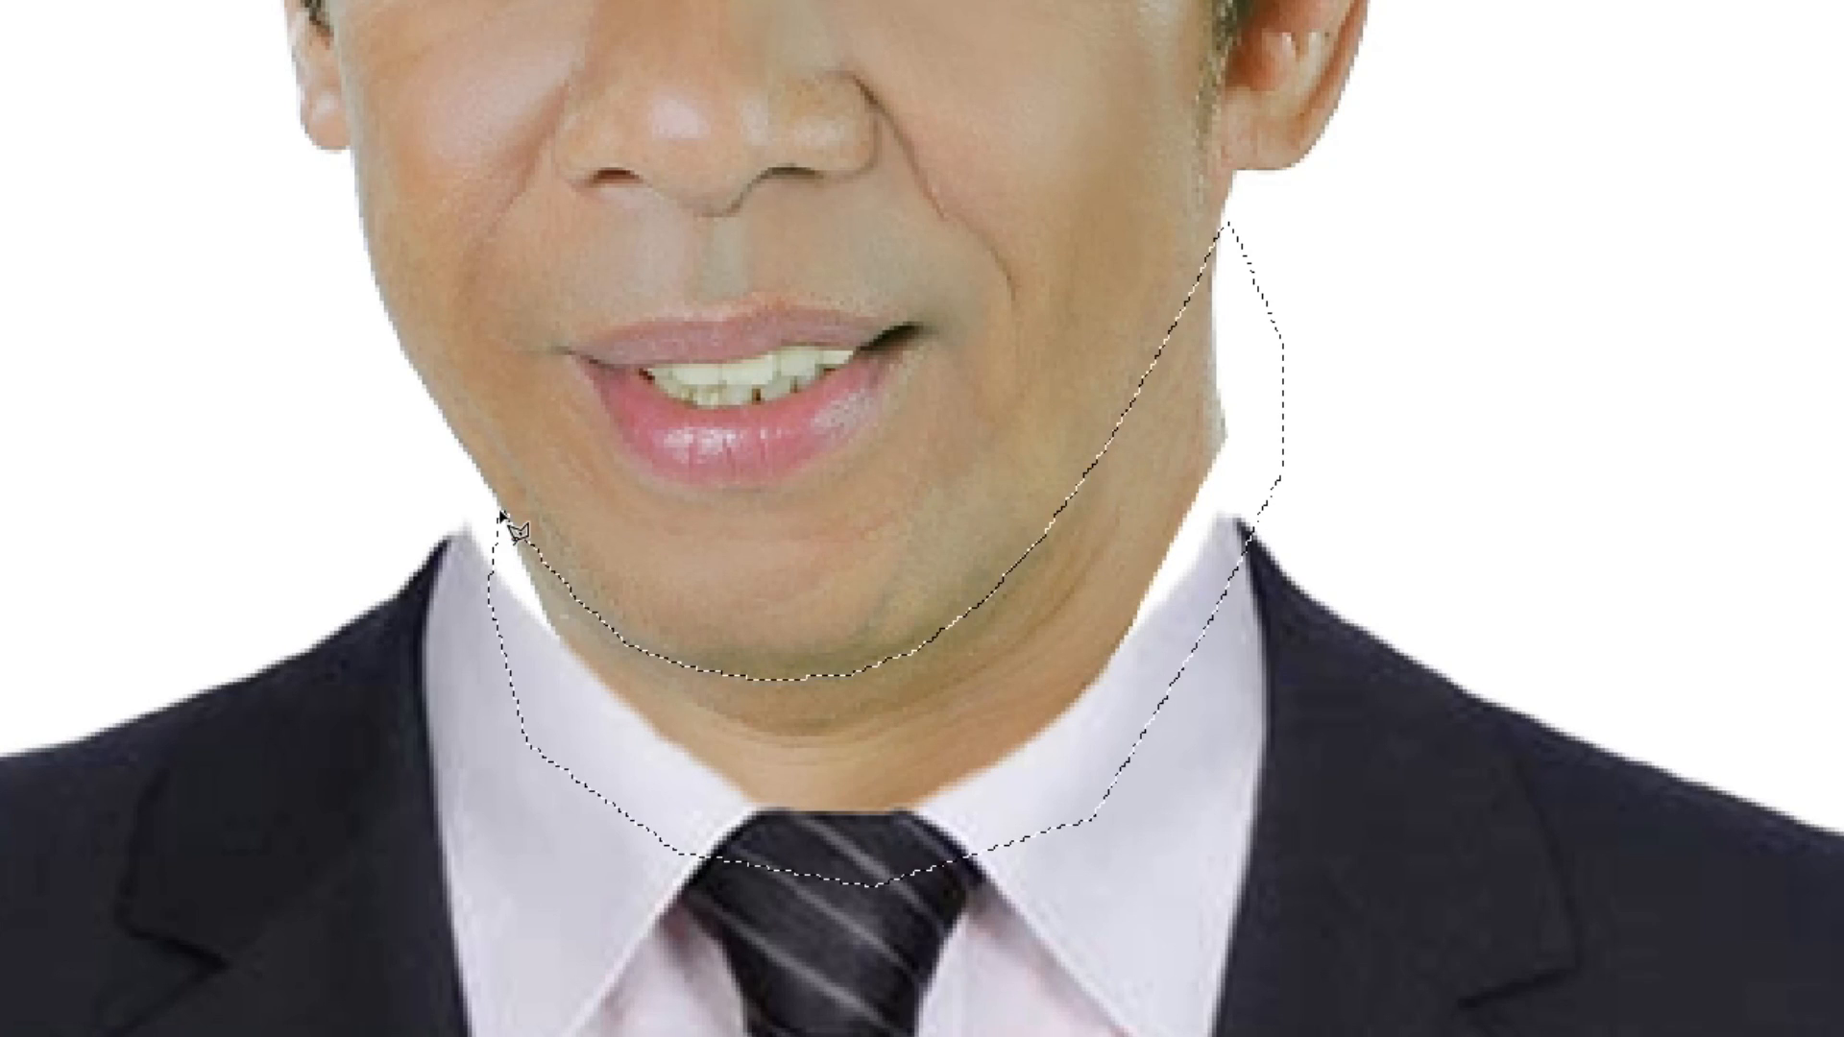
right_click(926, 711)
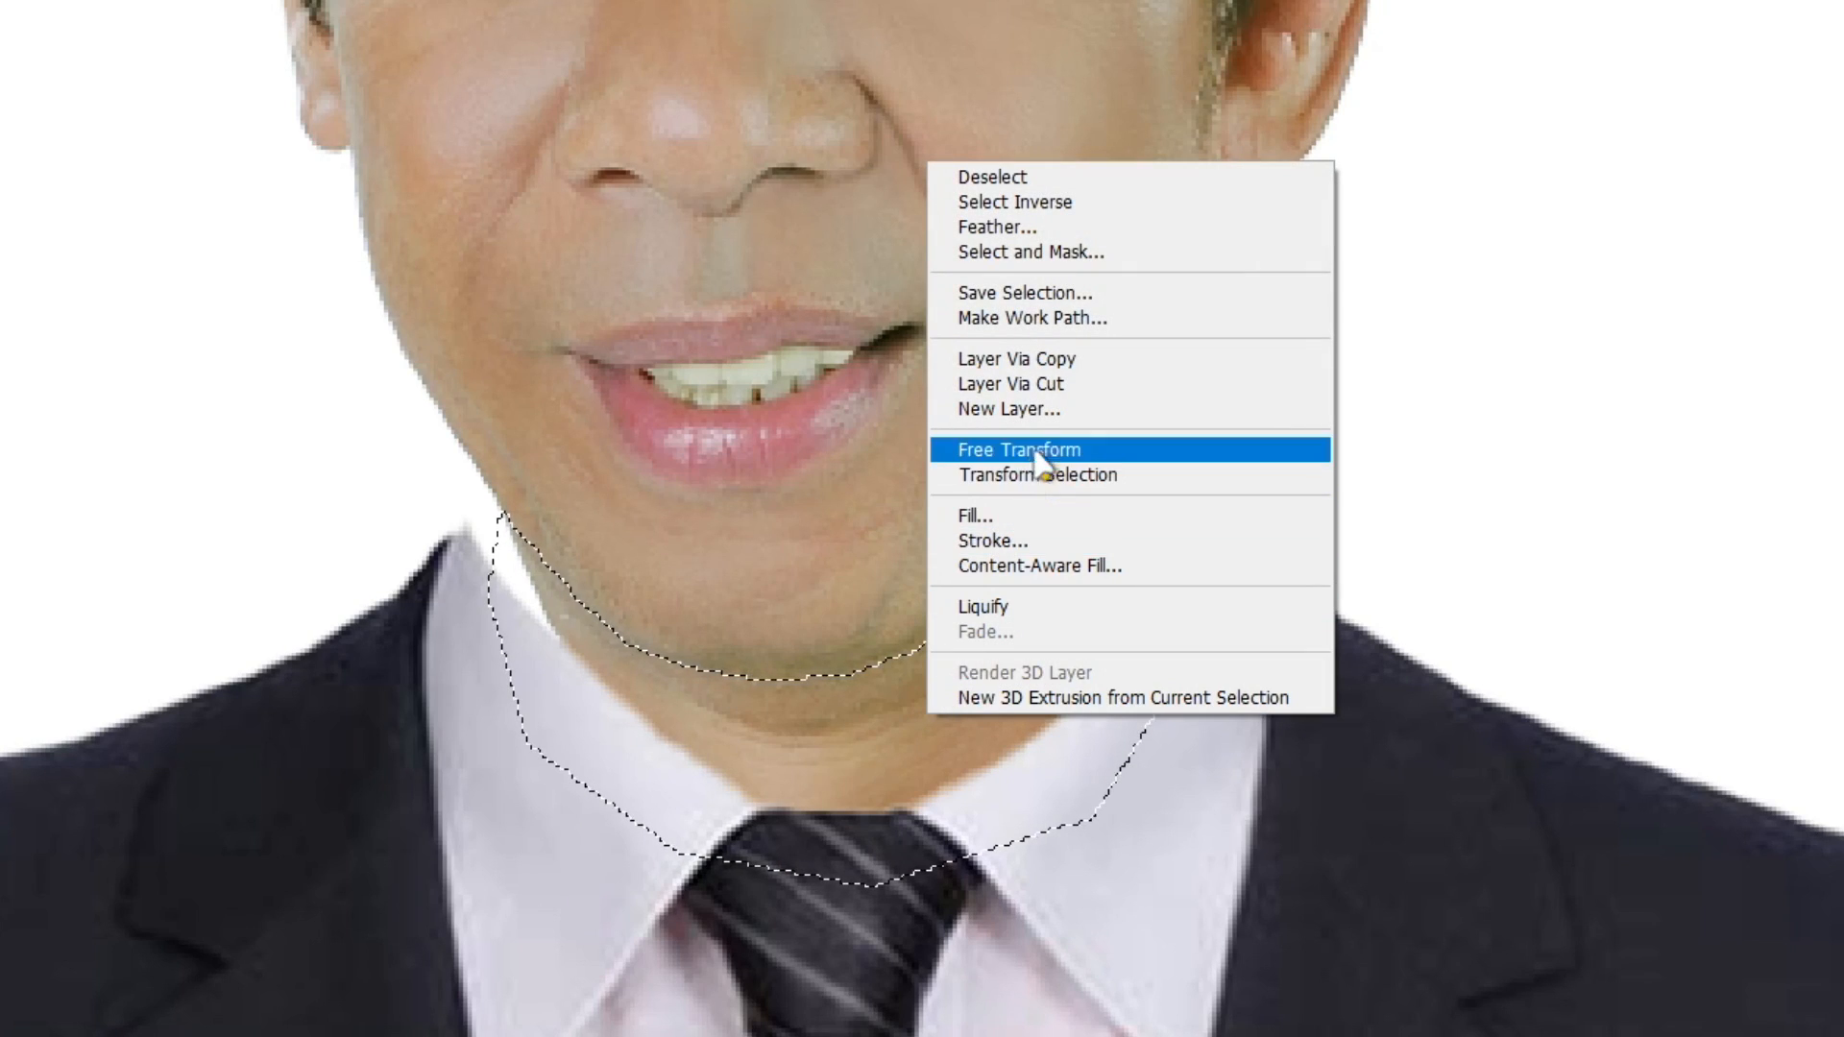
left_click(1077, 386)
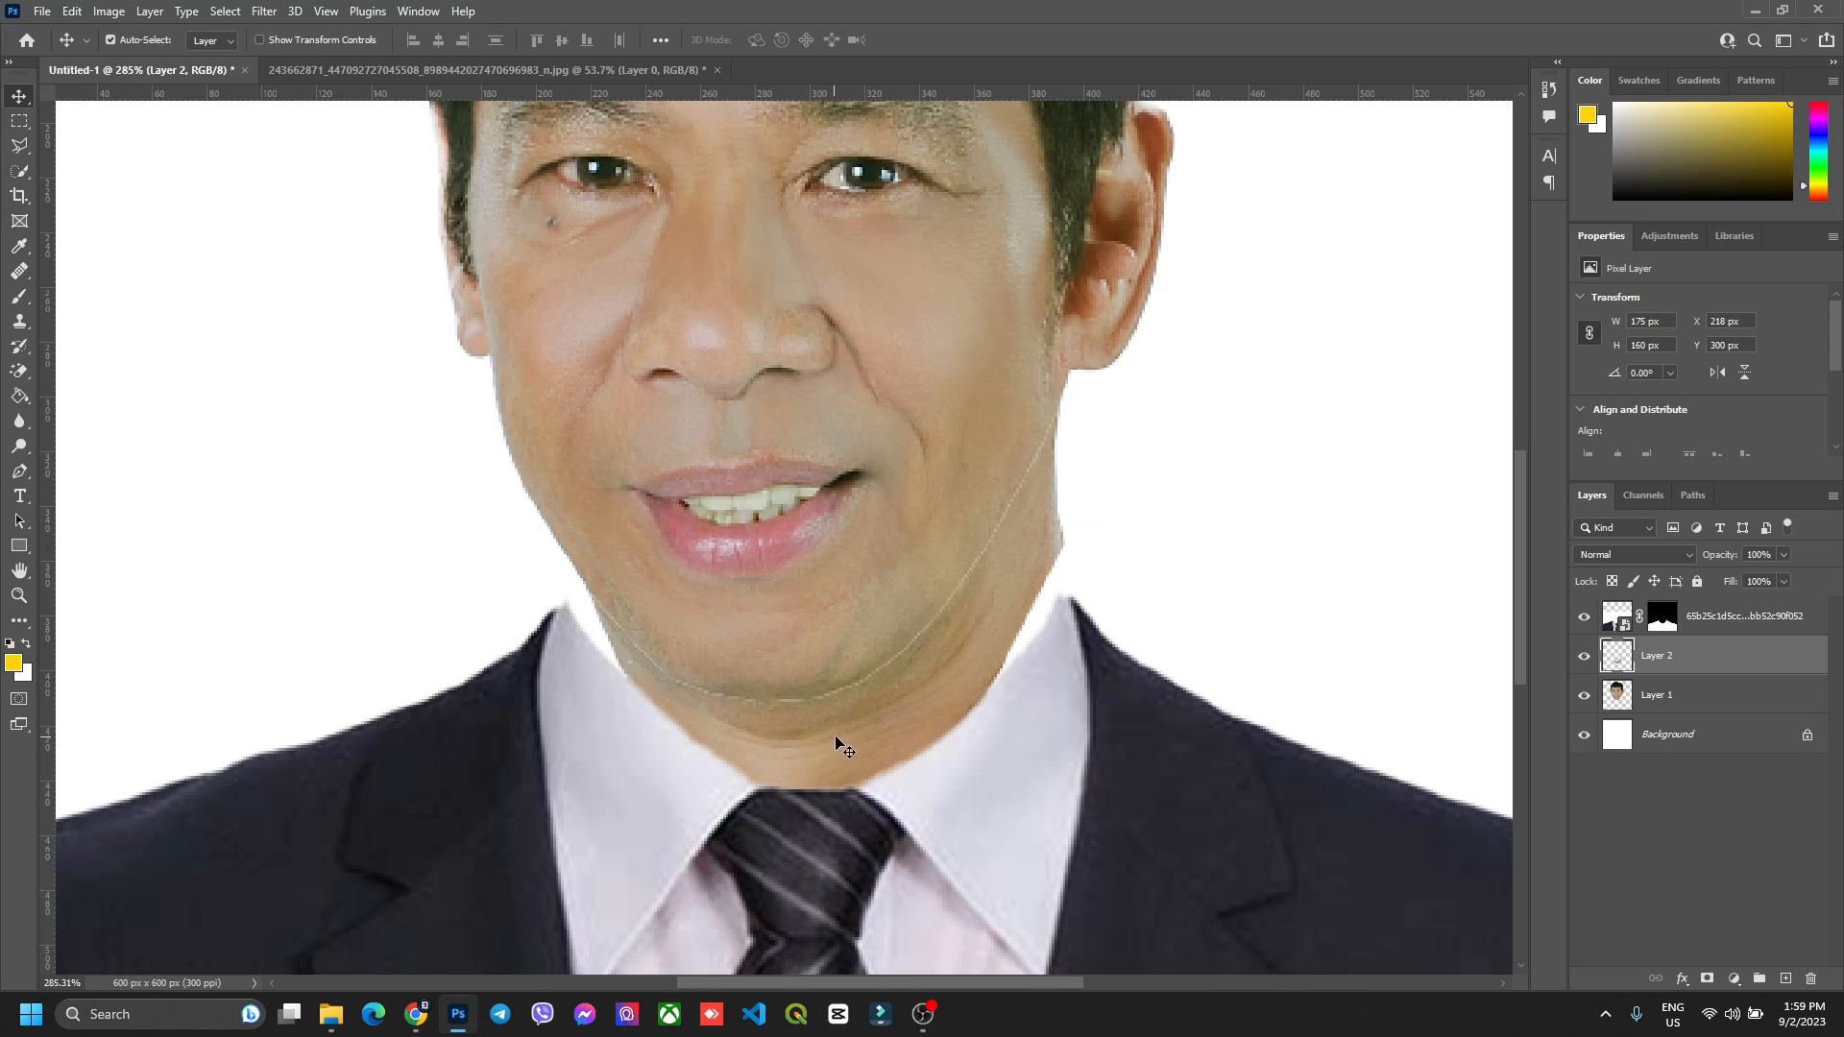
- Shift the neck layer up and left about 13 by 7 px, and warp its right side outward to fill the collar
left_click_drag(842, 747, 811, 724)
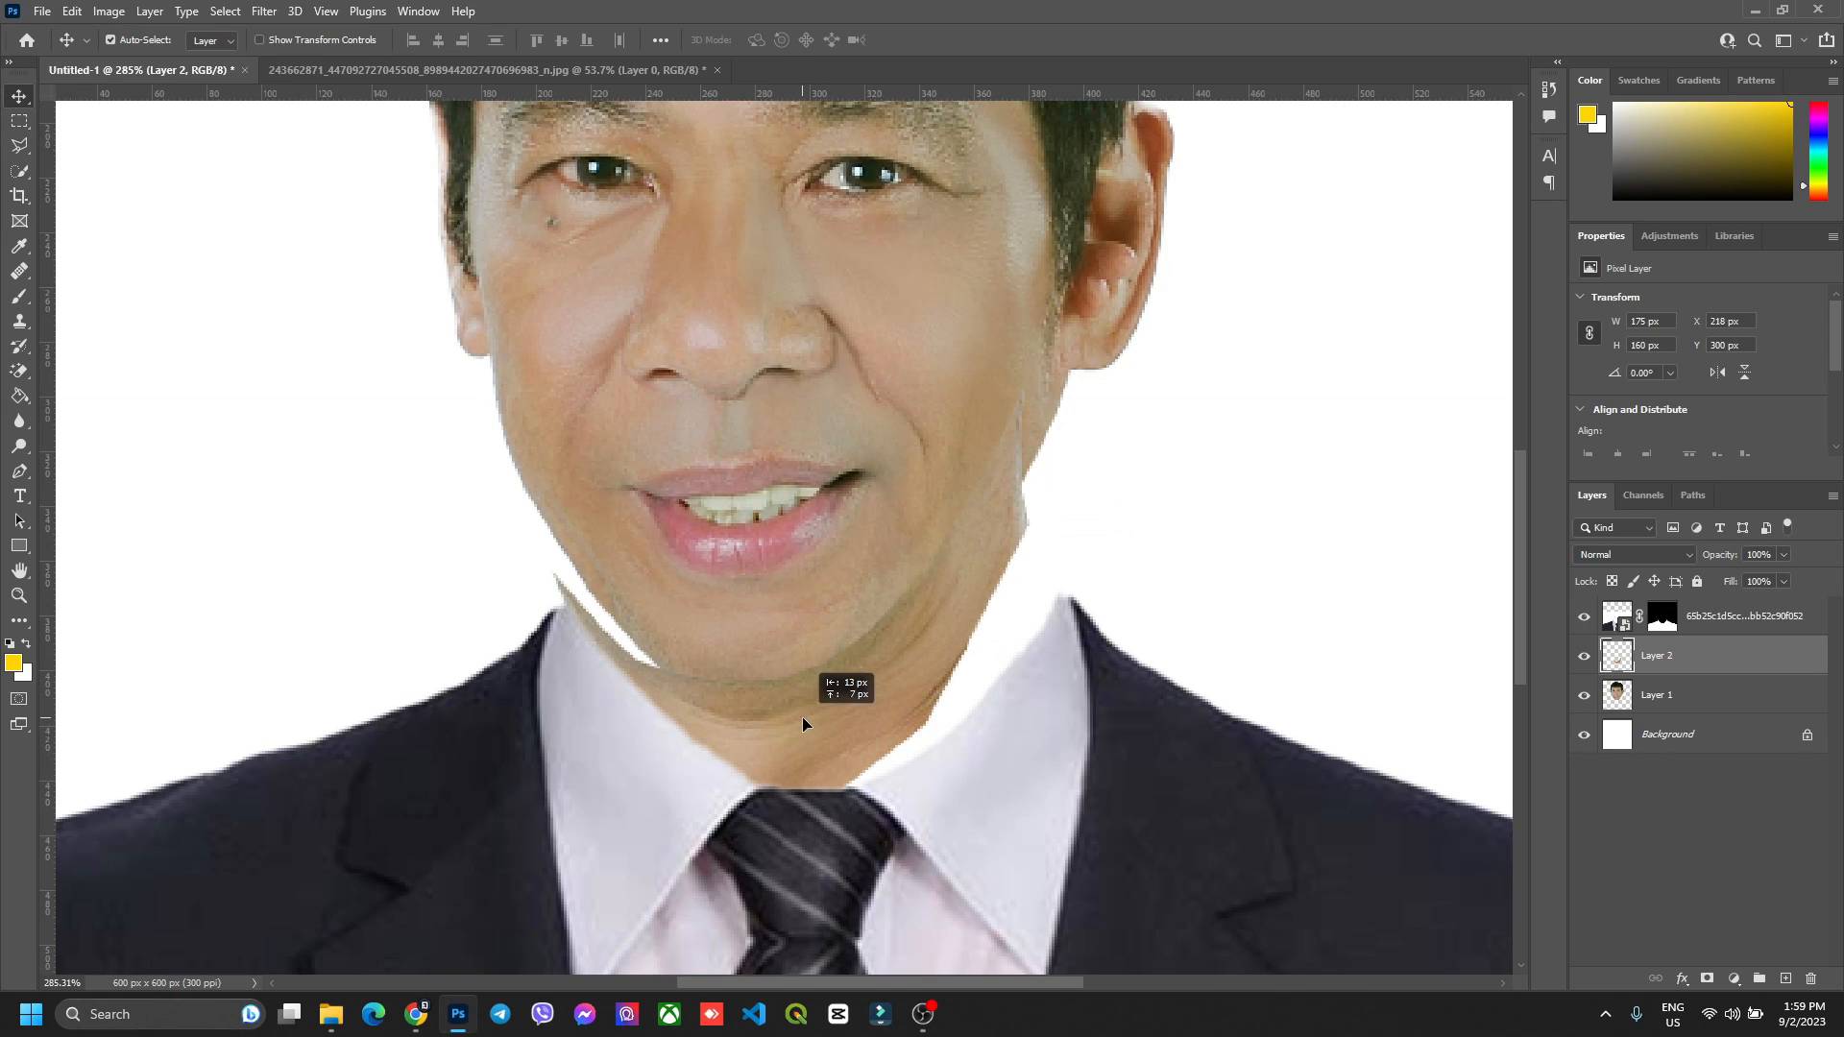
key("ctrl+t")
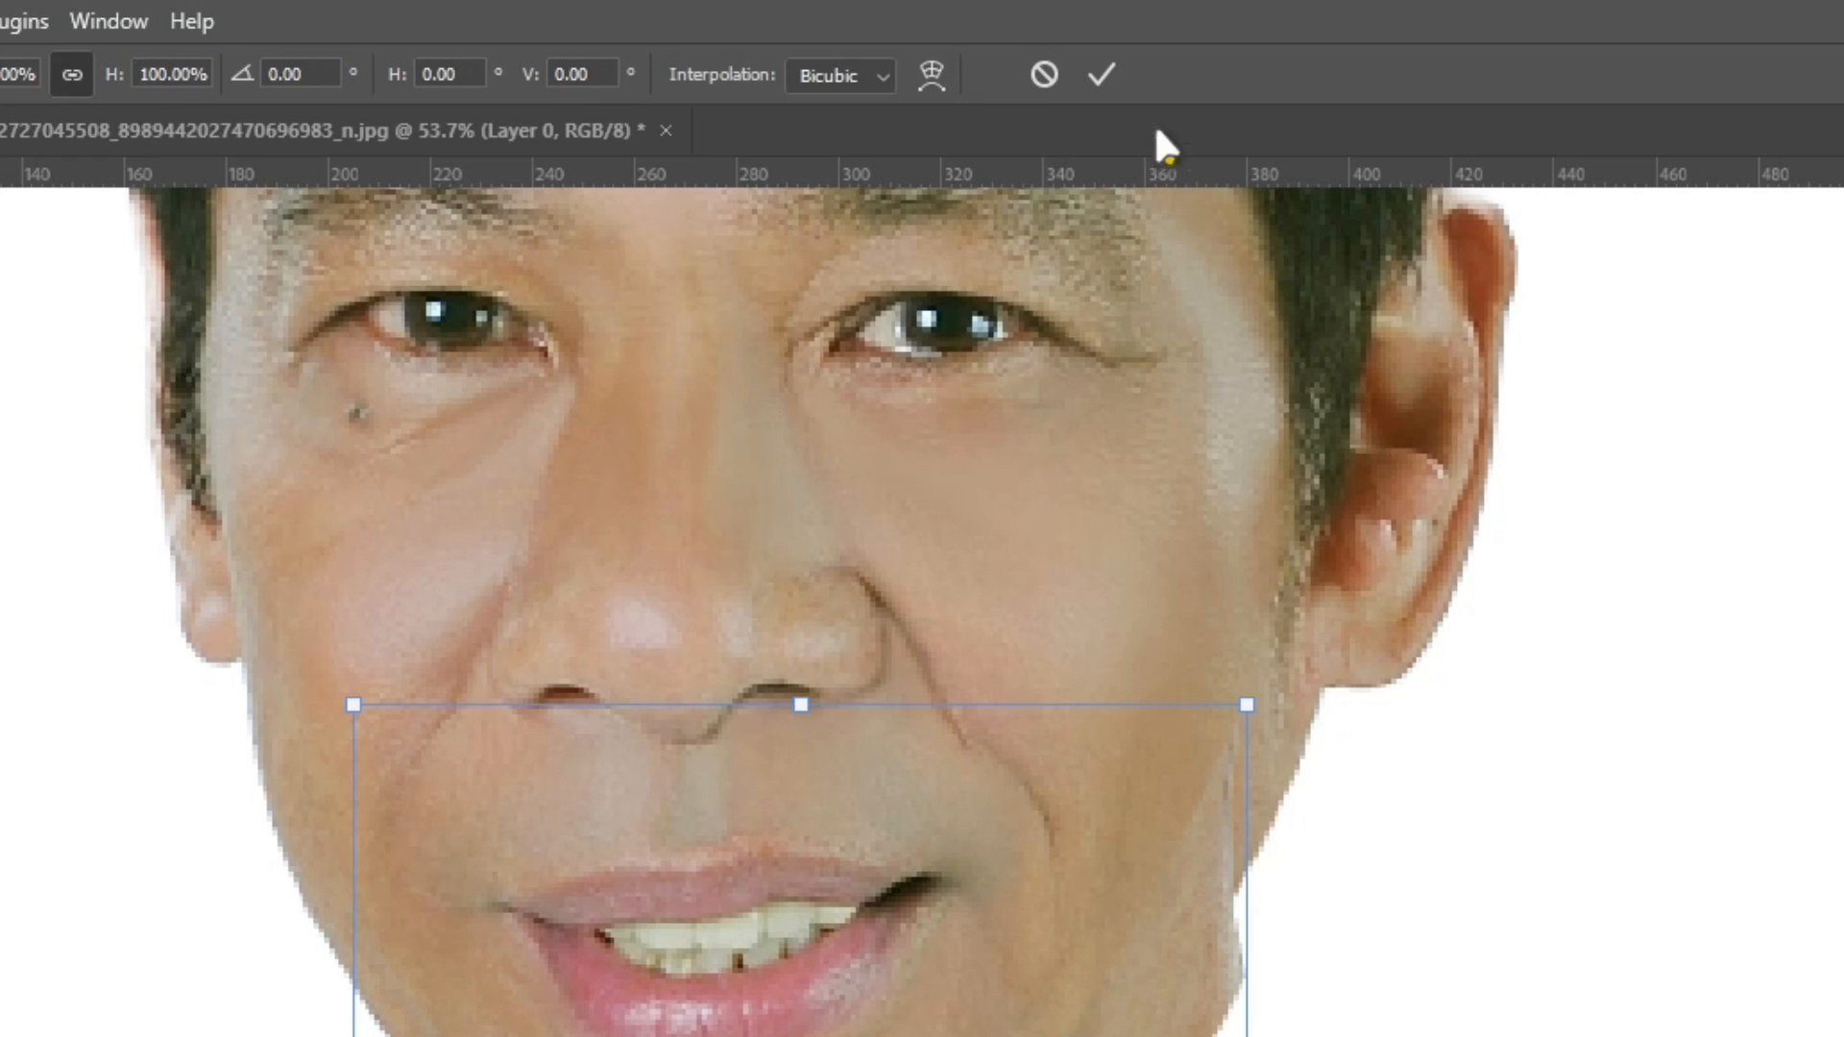
left_click(932, 75)
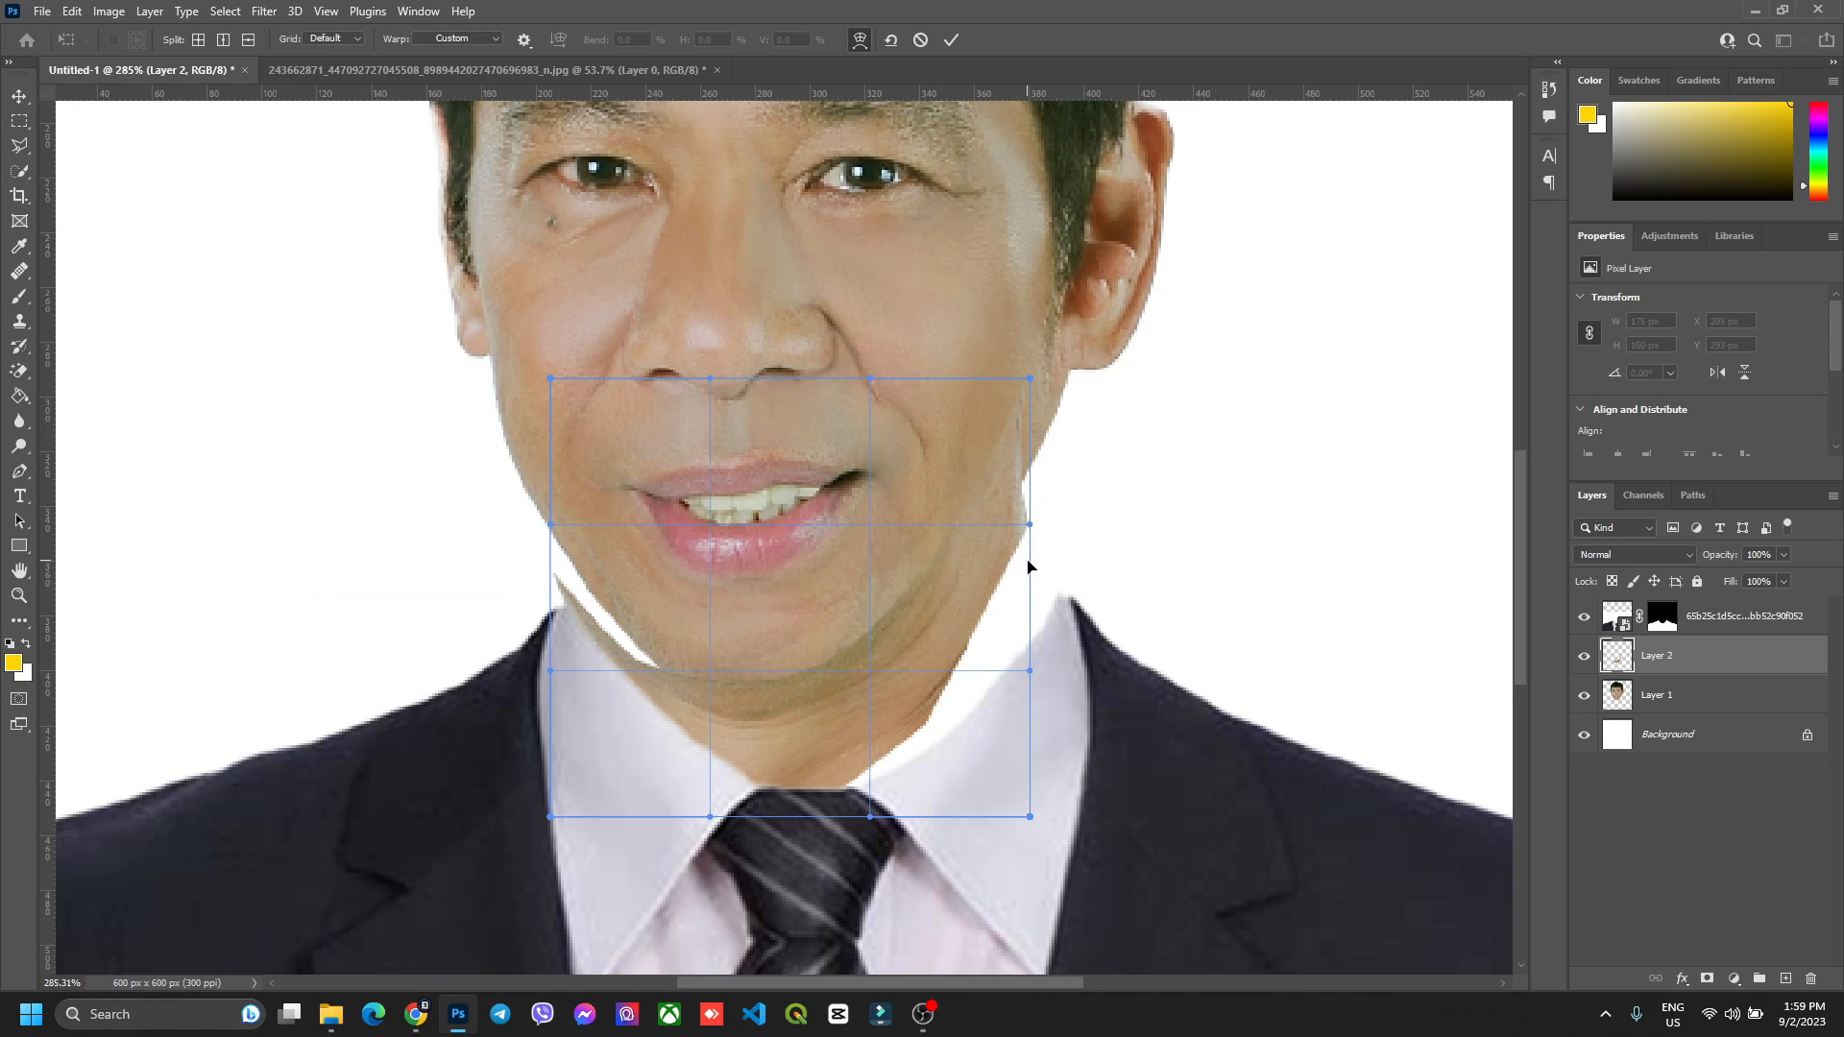
left_click_drag(1016, 543, 1052, 611)
left_click_drag(913, 690, 918, 723)
left_click_drag(1030, 379, 1090, 368)
left_click_drag(1066, 629, 1046, 648)
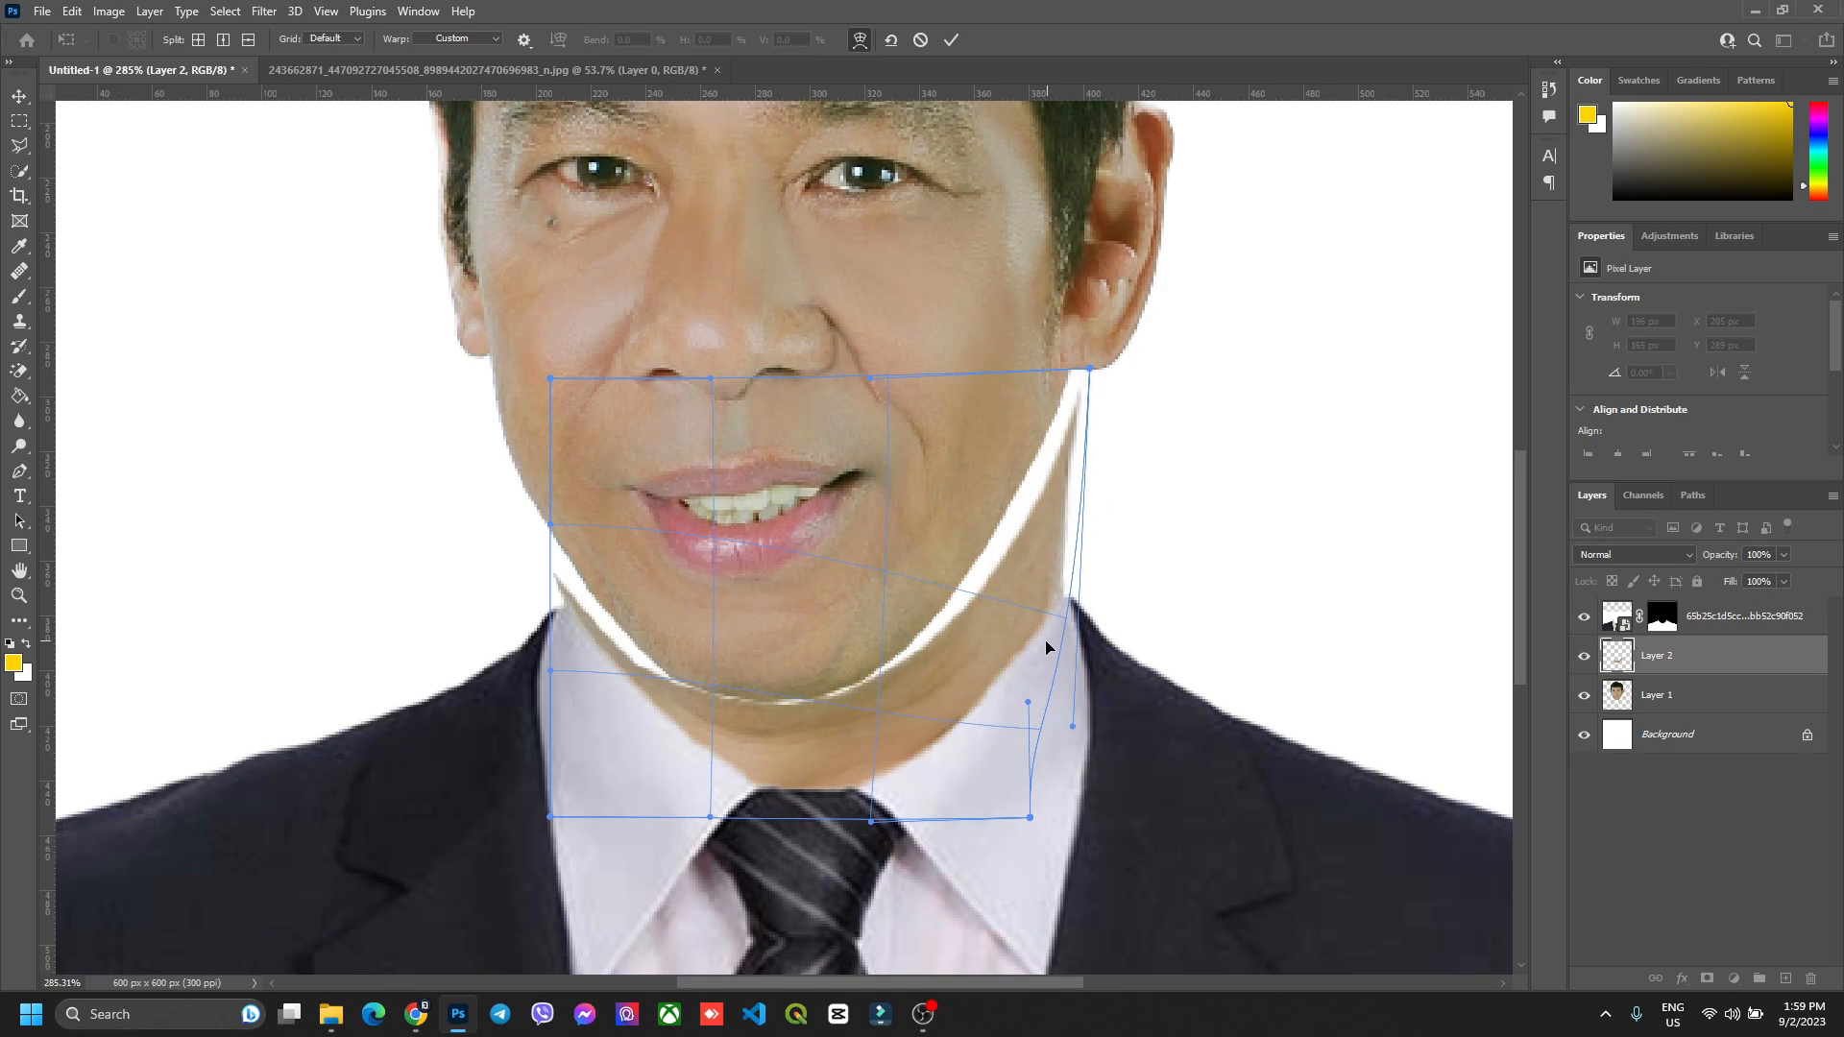
- Warp the left side of the neck inward and up to close the gap along the jaw, and apply the warp
left_click_drag(552, 381, 692, 309)
mouse_move(552, 673)
left_mouse_down()
mouse_move(484, 635)
mouse_move(546, 655)
left_mouse_up()
mouse_move(588, 489)
left_mouse_down()
mouse_move(613, 488)
mouse_move(593, 482)
left_mouse_up()
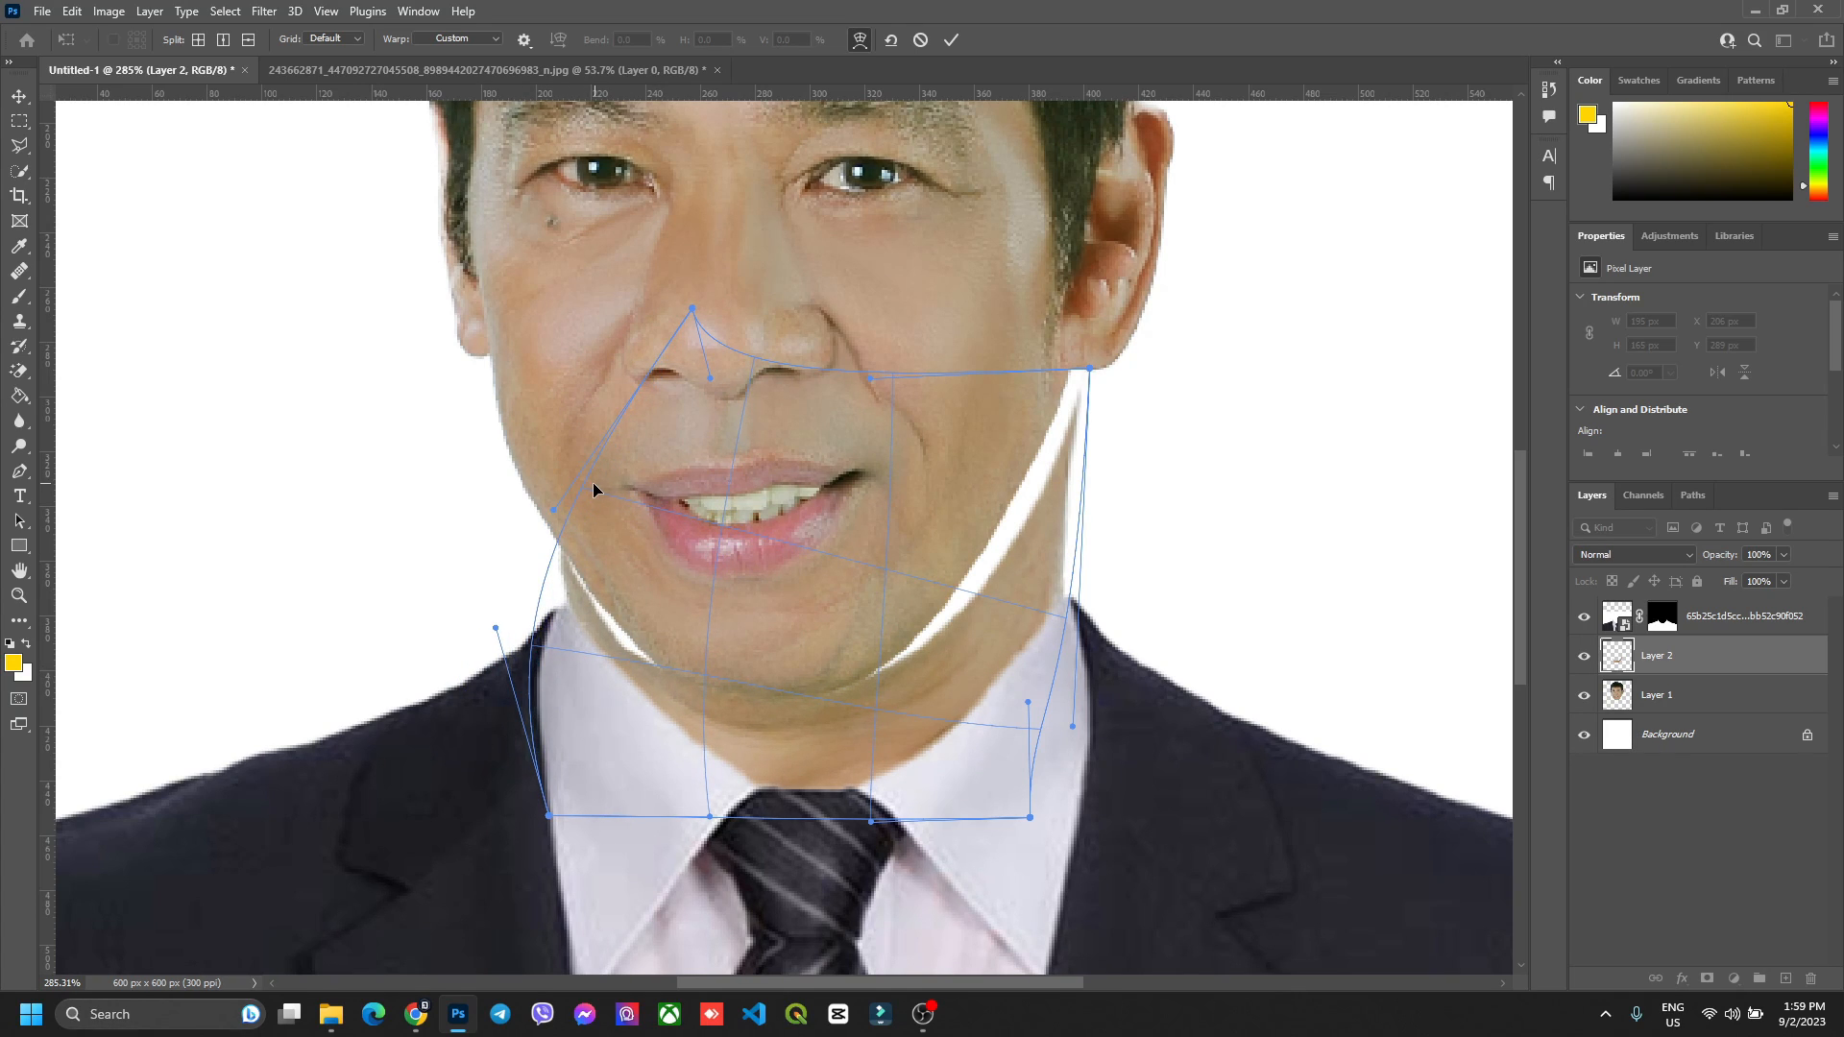
left_click_drag(618, 624, 616, 627)
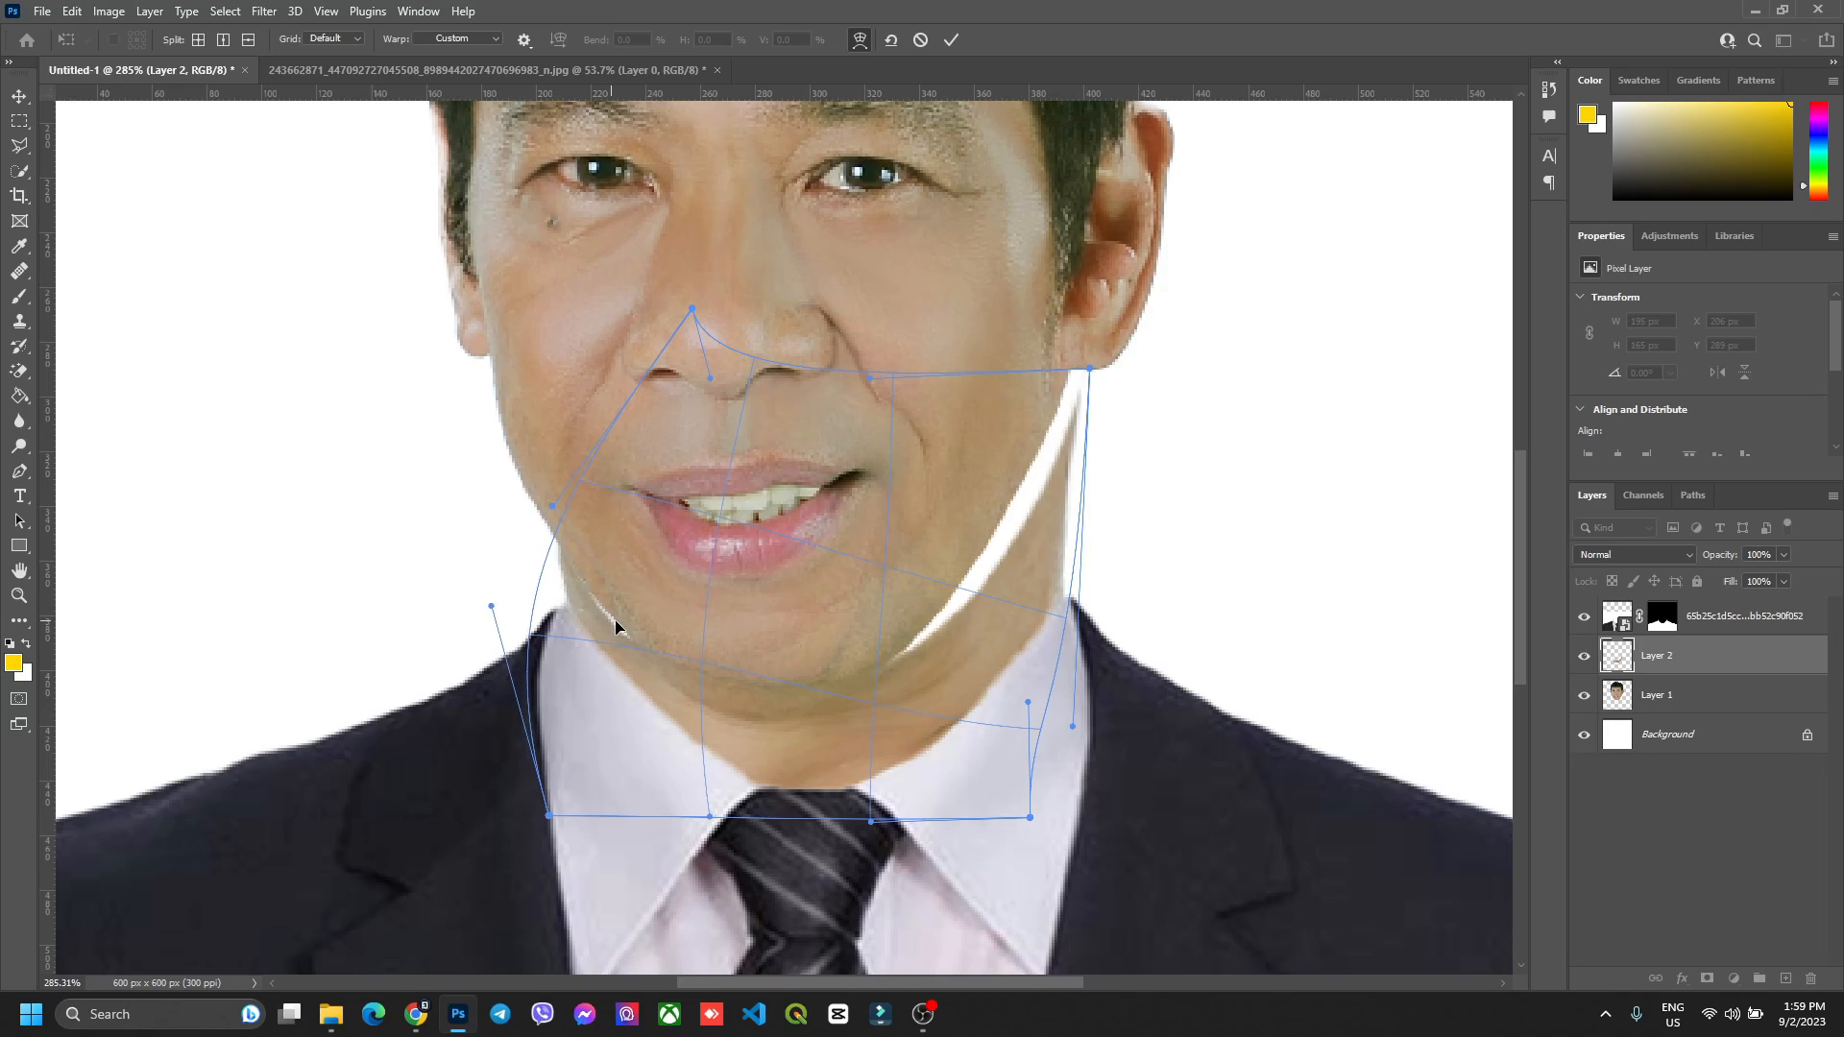
left_click(951, 39)
- Move the head on Layer 1 slightly down and enlarge it to about 298 by 466 px so it overlaps the neck
left_click(1675, 710)
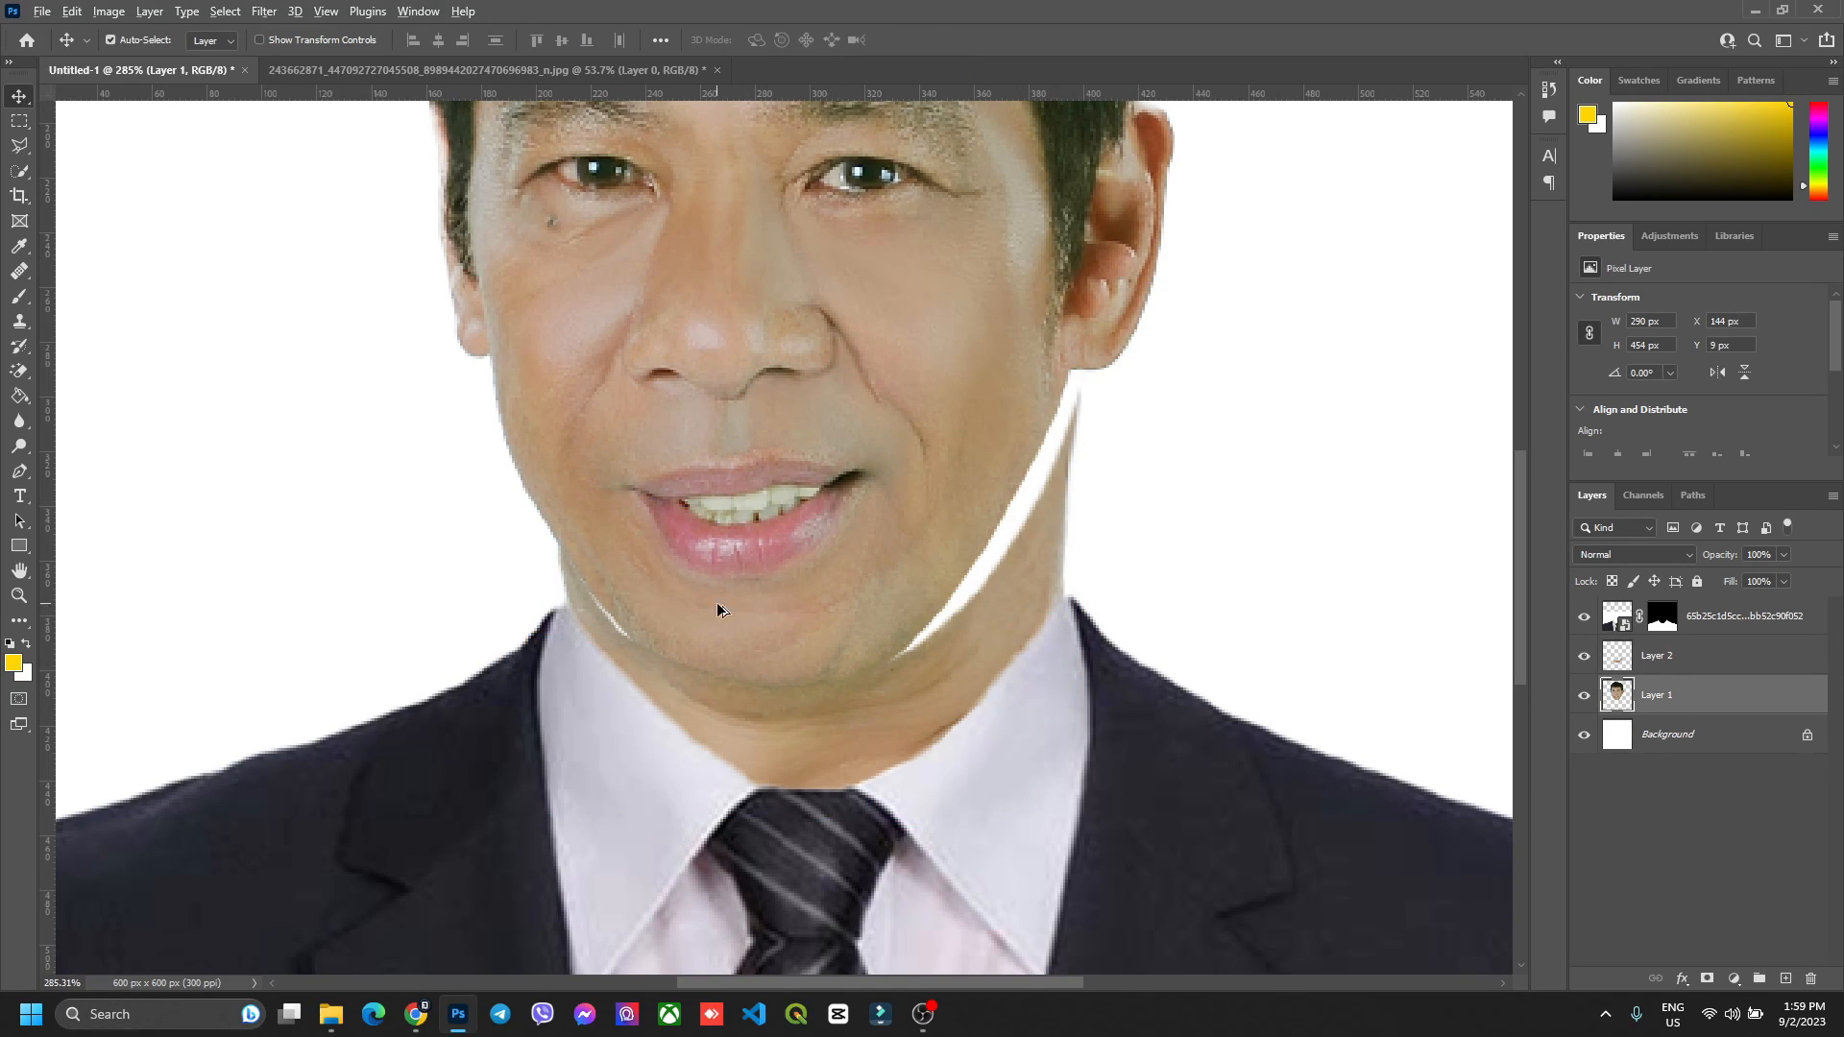
scroll(720, 607, "down", 5)
scroll(723, 605, "up", 1)
left_click_drag(793, 507, 805, 526)
key("ctrl+t")
left_click_drag(993, 812, 999, 821)
key("Return")
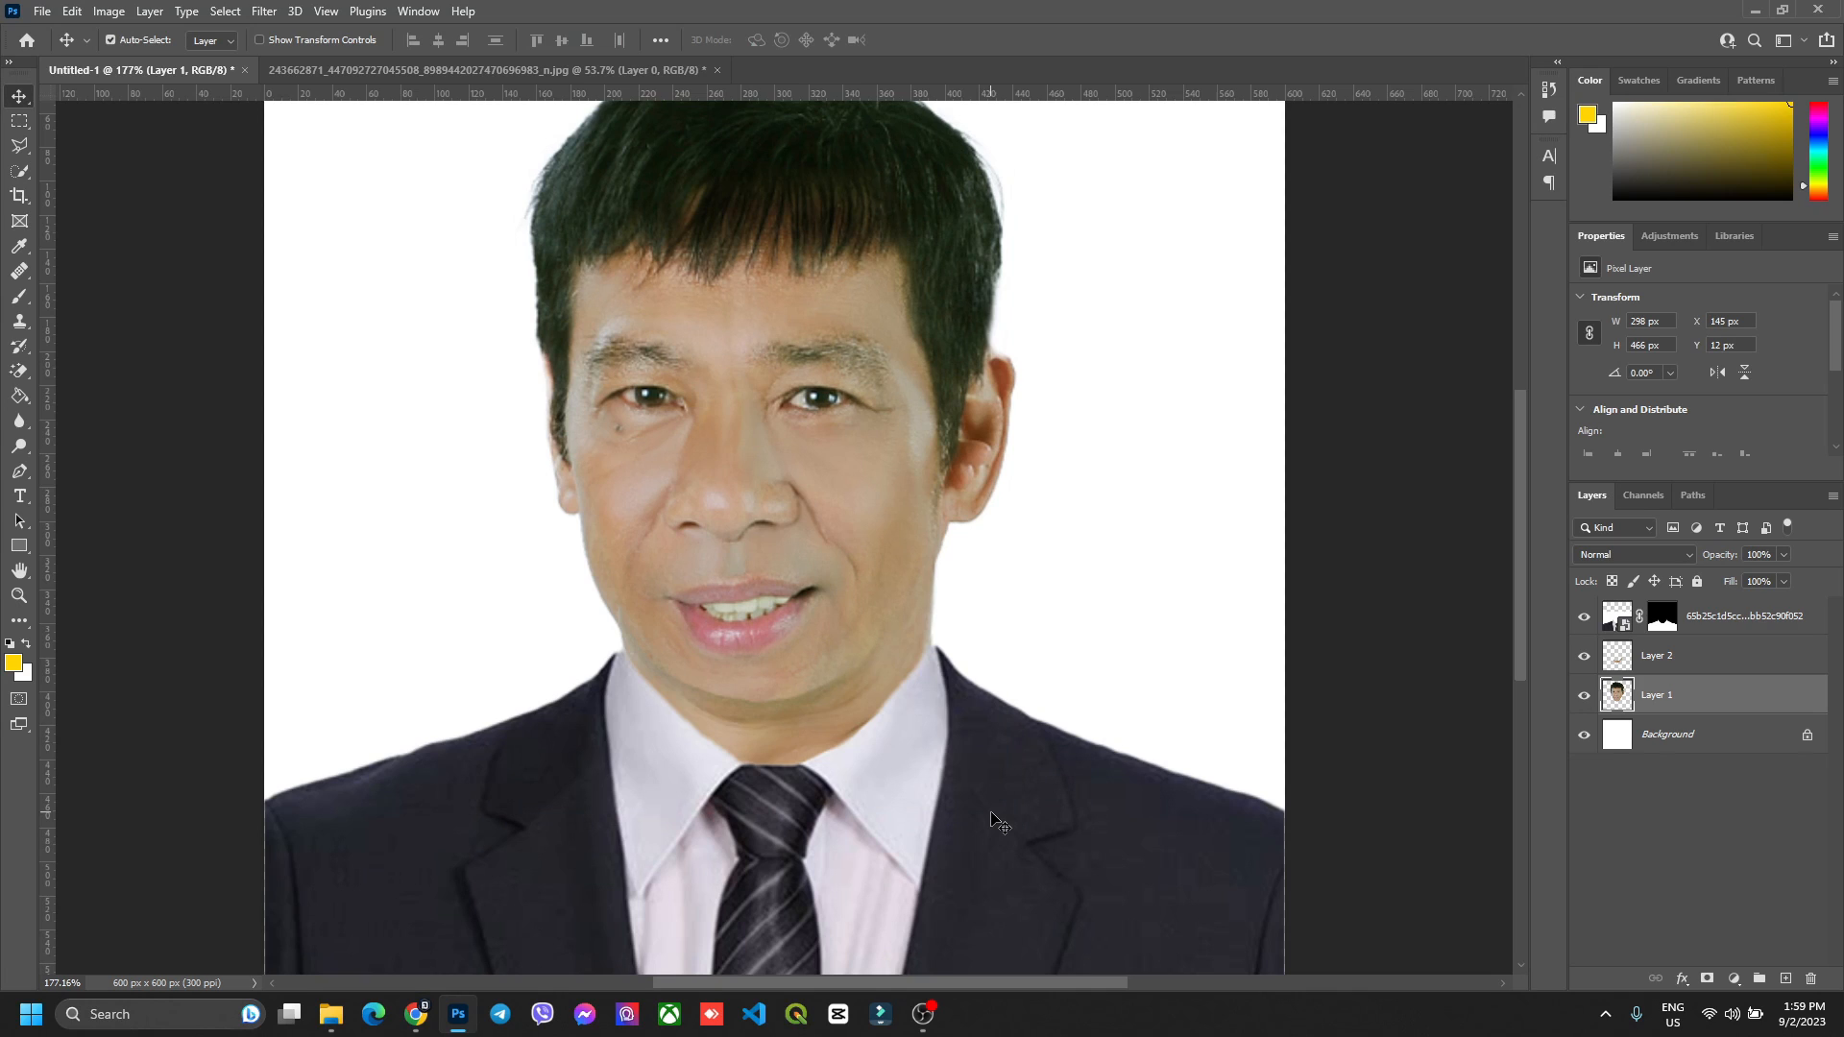
- Reorder the layers so the head on Layer 1 sits directly above the neck on Layer 2
left_click_drag(1671, 701, 1689, 650)
left_click_drag(1567, 519, 1482, 548)
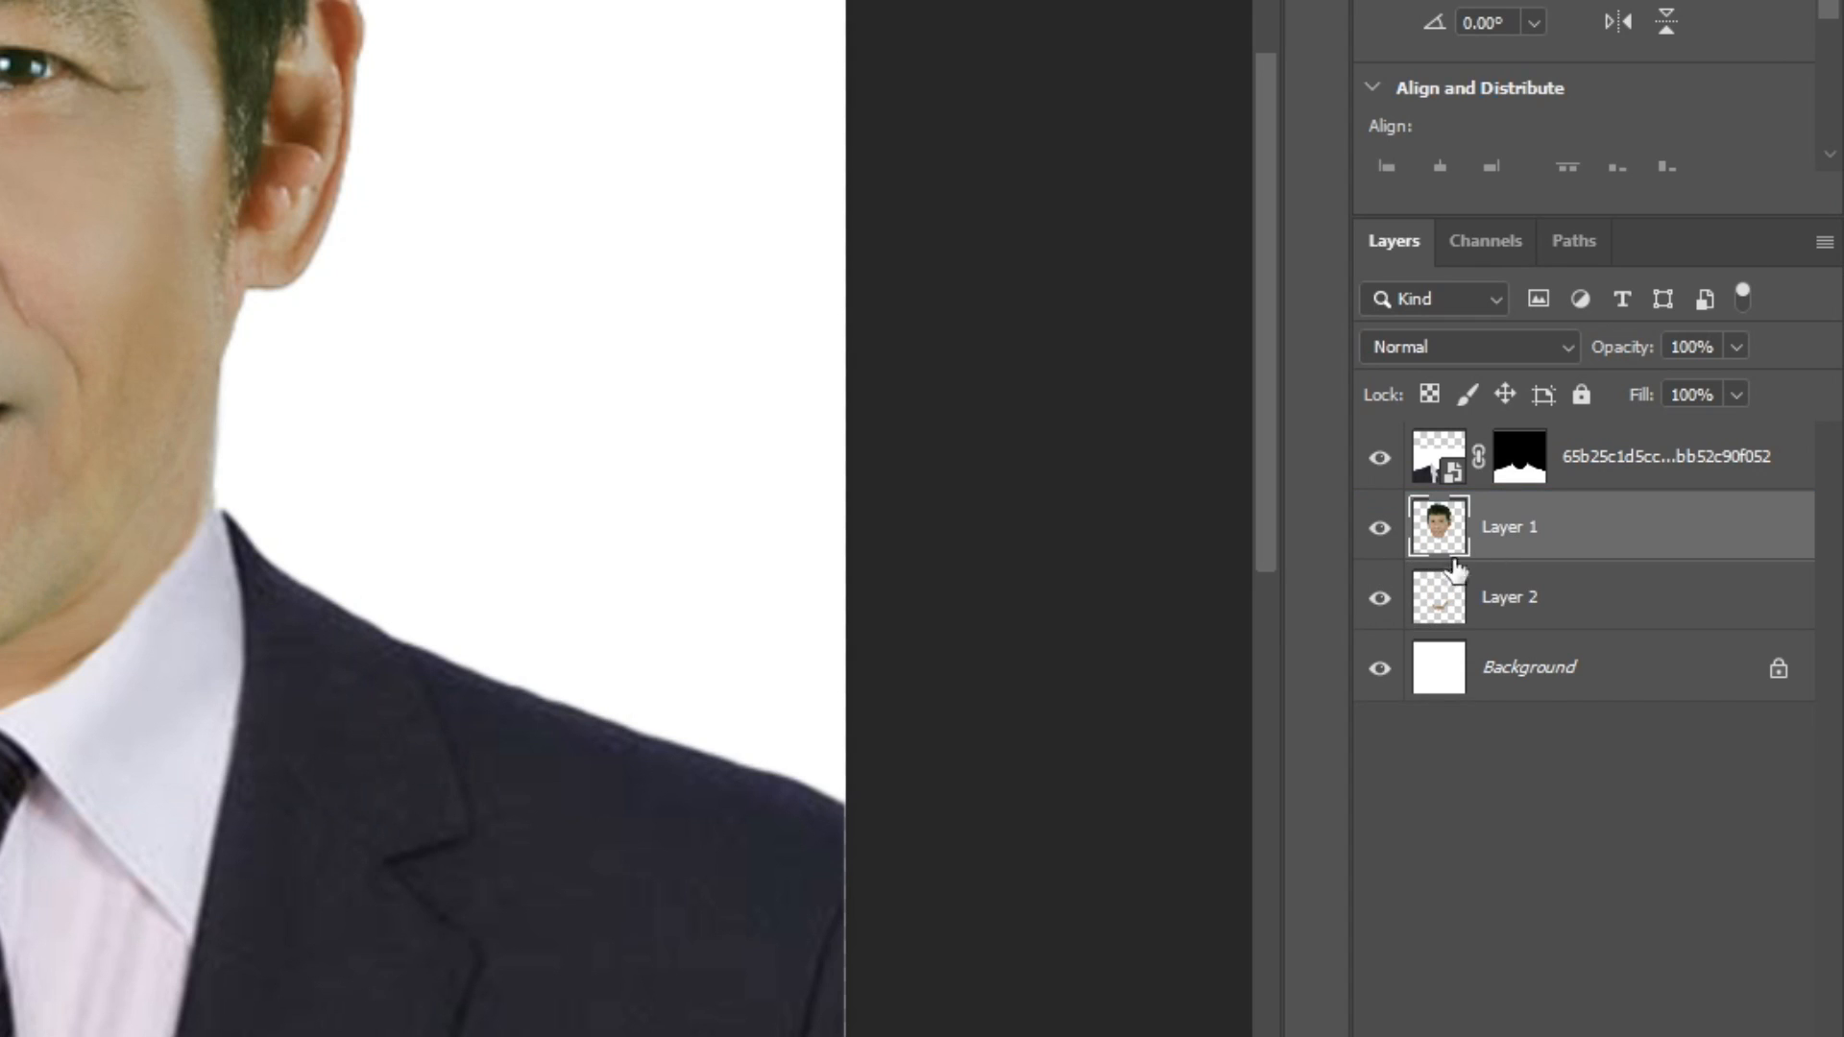
scroll(754, 656, "down", 2)
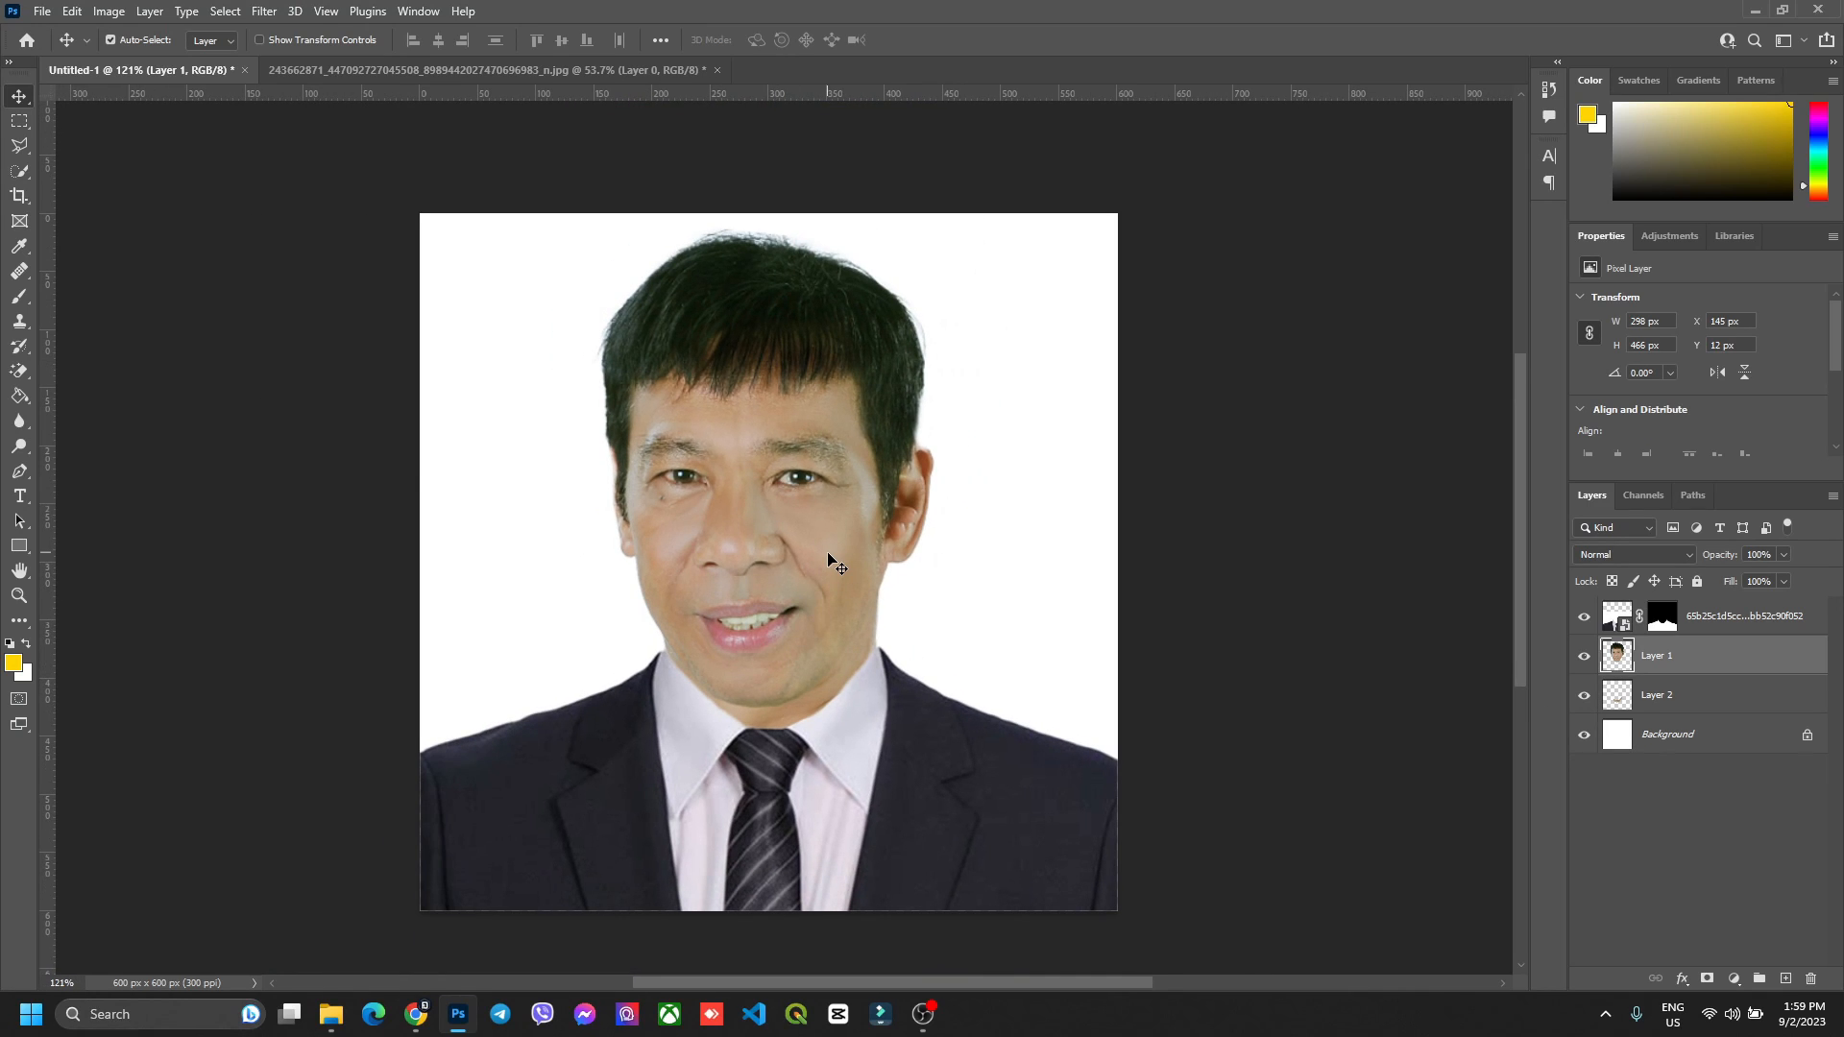
- Nudge the head on Layer 1 straight up to a Y position of 3 px
key("Up")
key("Up")
key("Up")
key("Up")
key("Up")
key("Up")
key("Up")
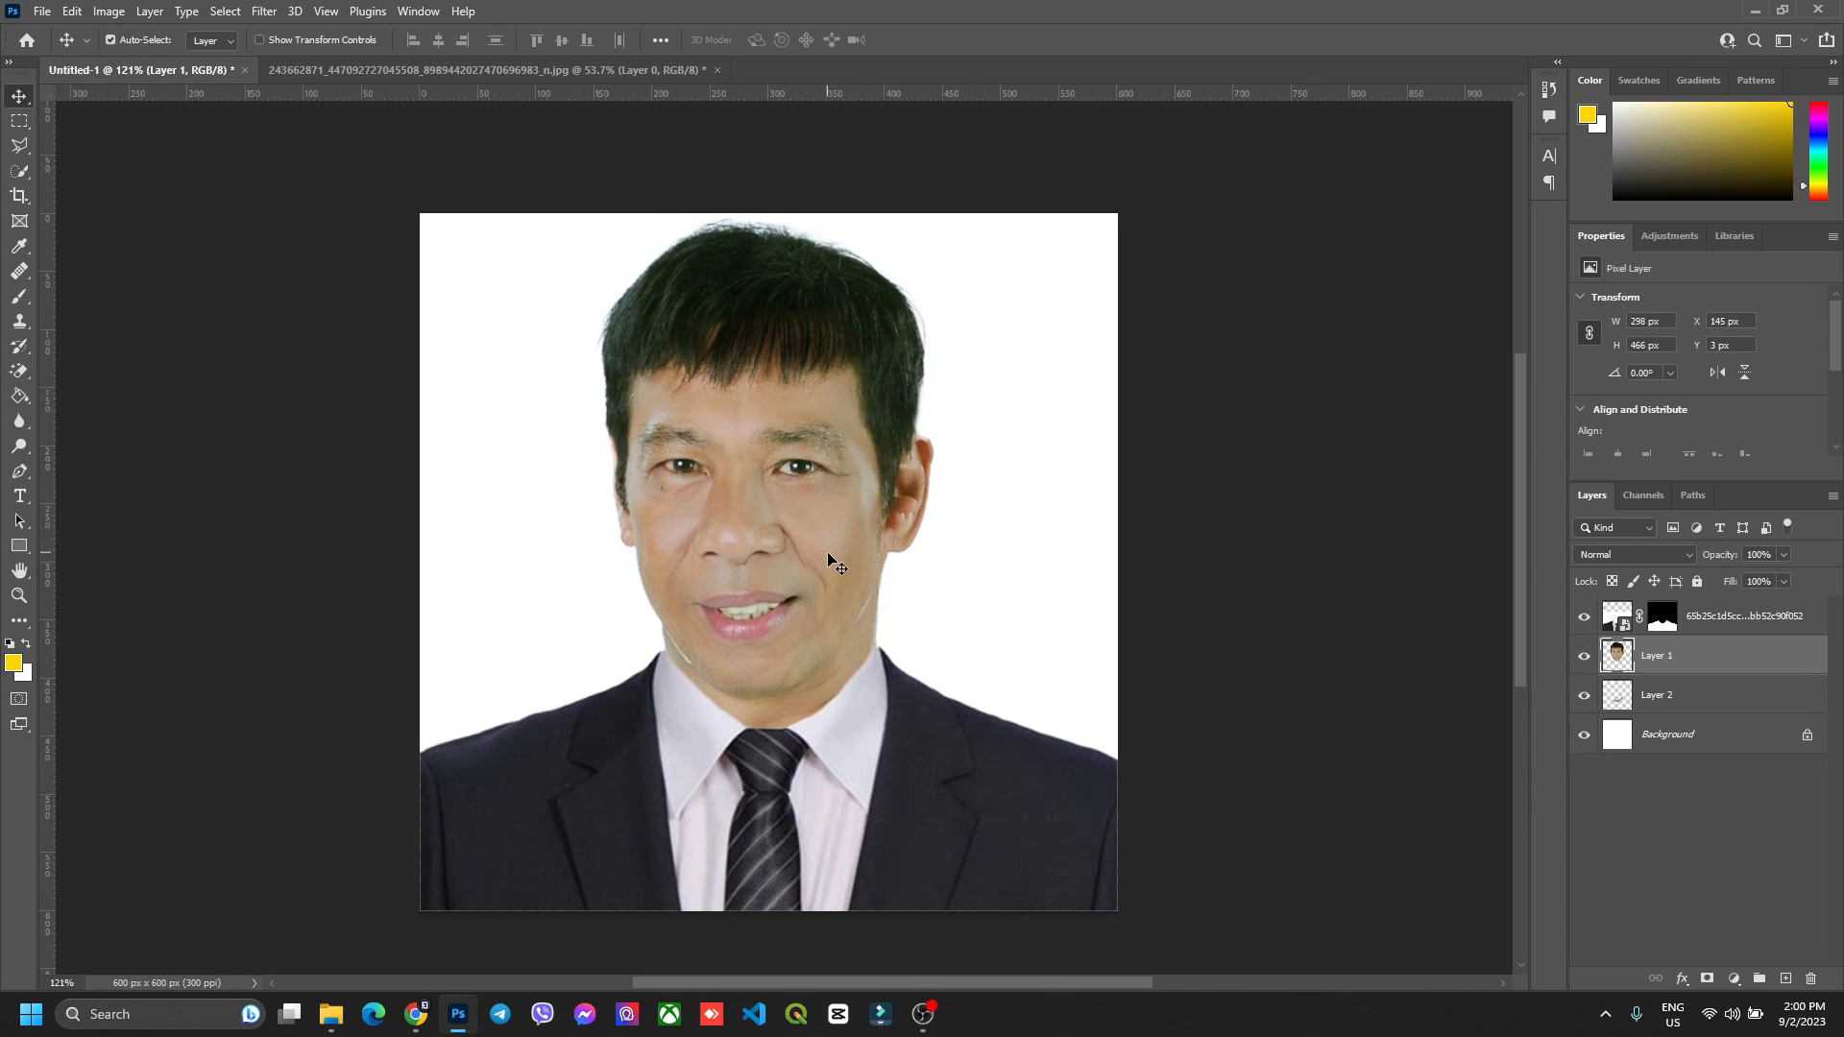